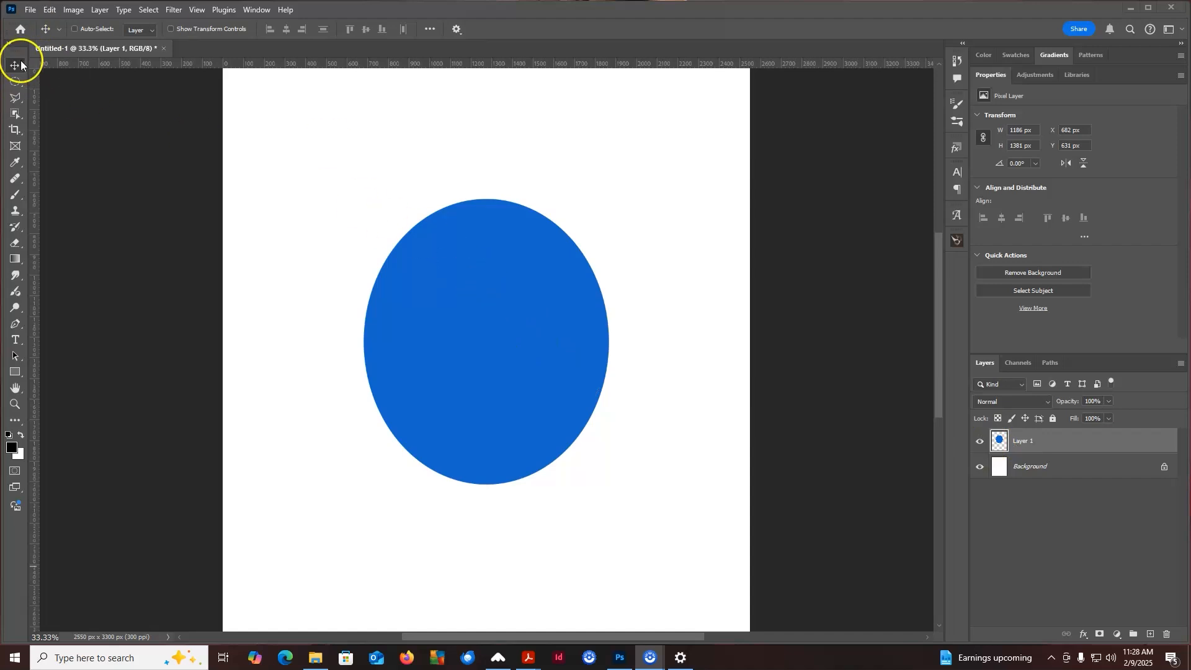
Move the blue ellipse slightly upward on the canvas
left_click_drag(557, 362, 558, 327)
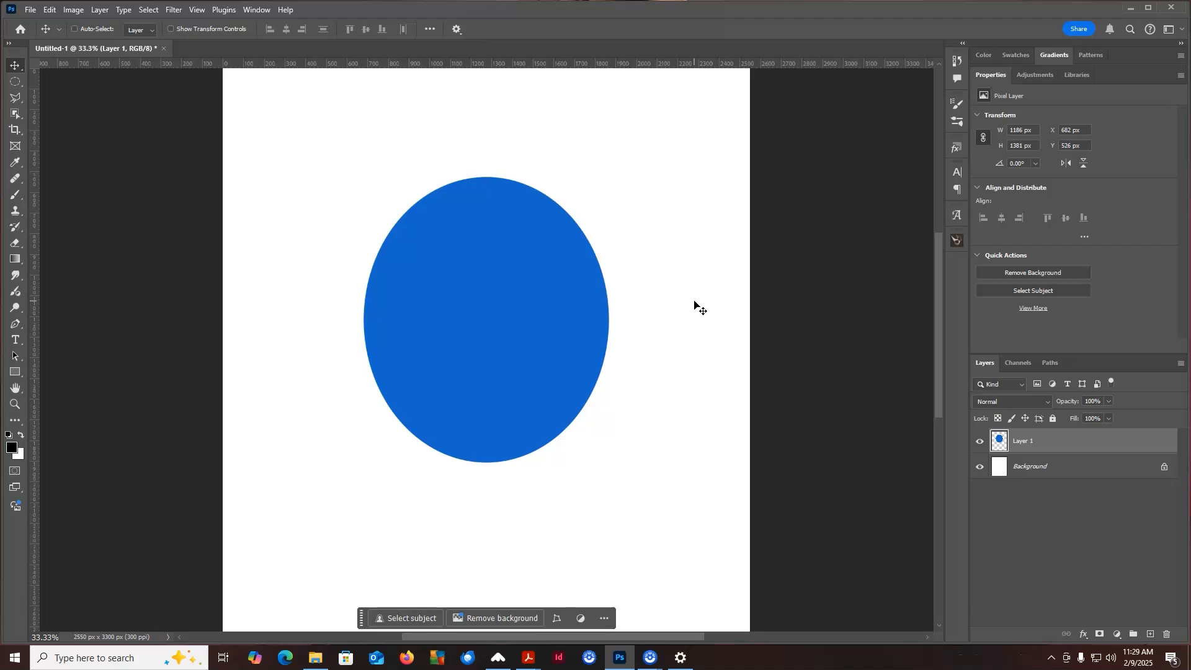
Unlock the Background layer by converting it into a normal layer, accepting the default name
left_click(1054, 473)
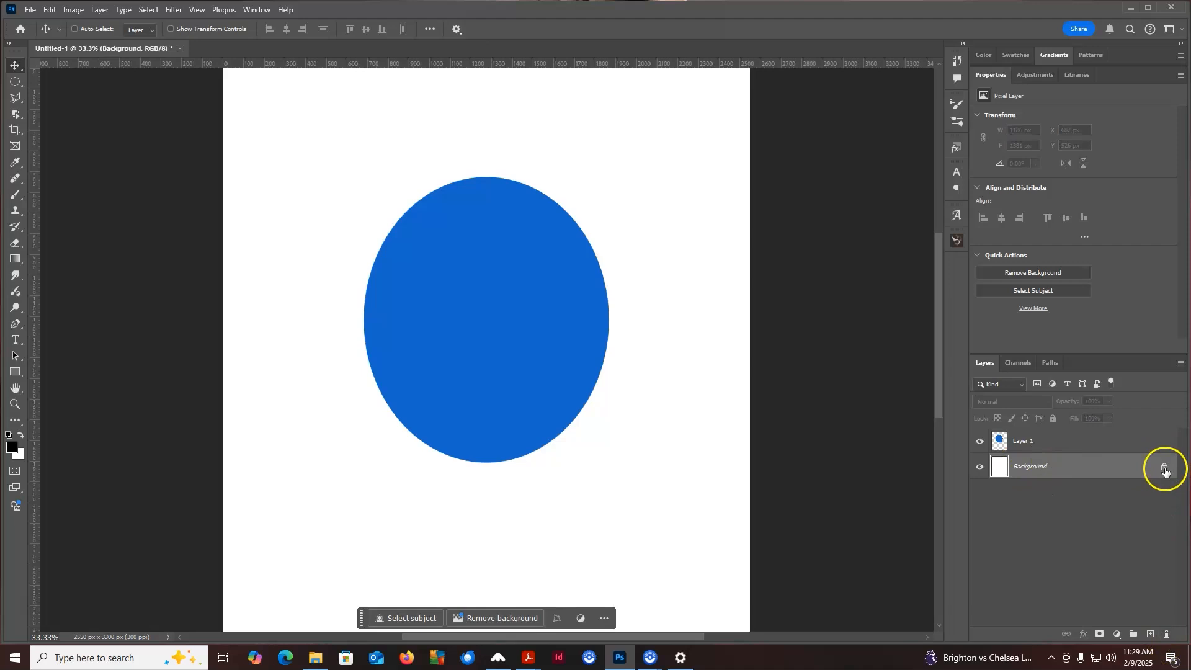
double_click(1054, 466)
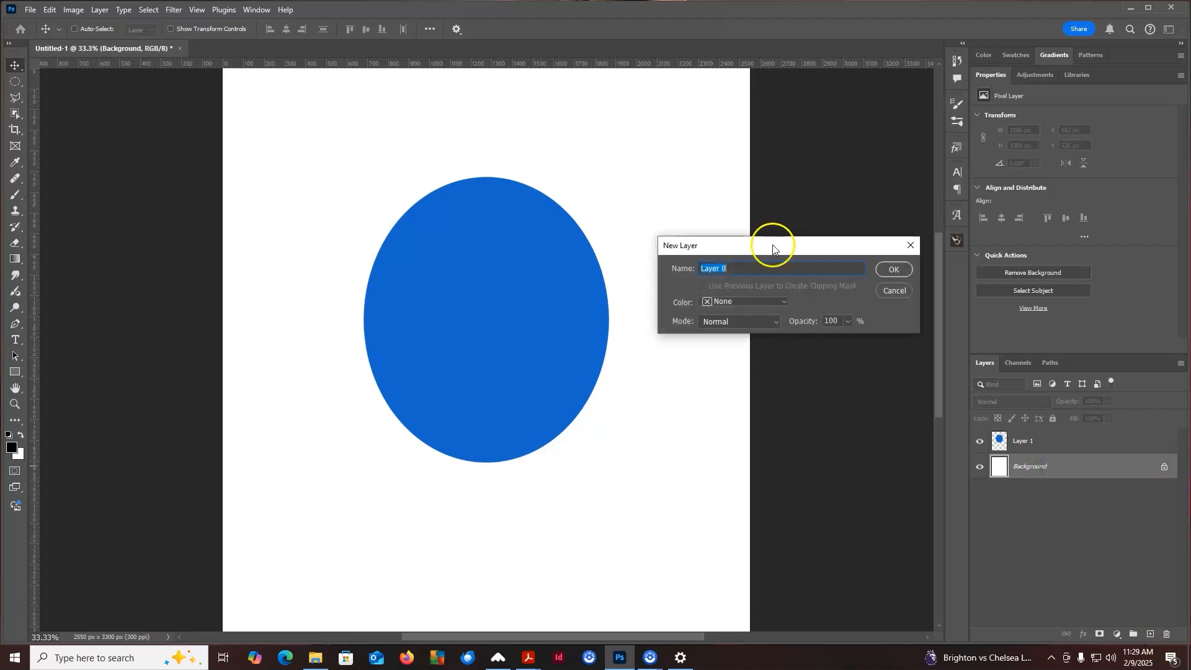
left_click_drag(772, 246, 754, 192)
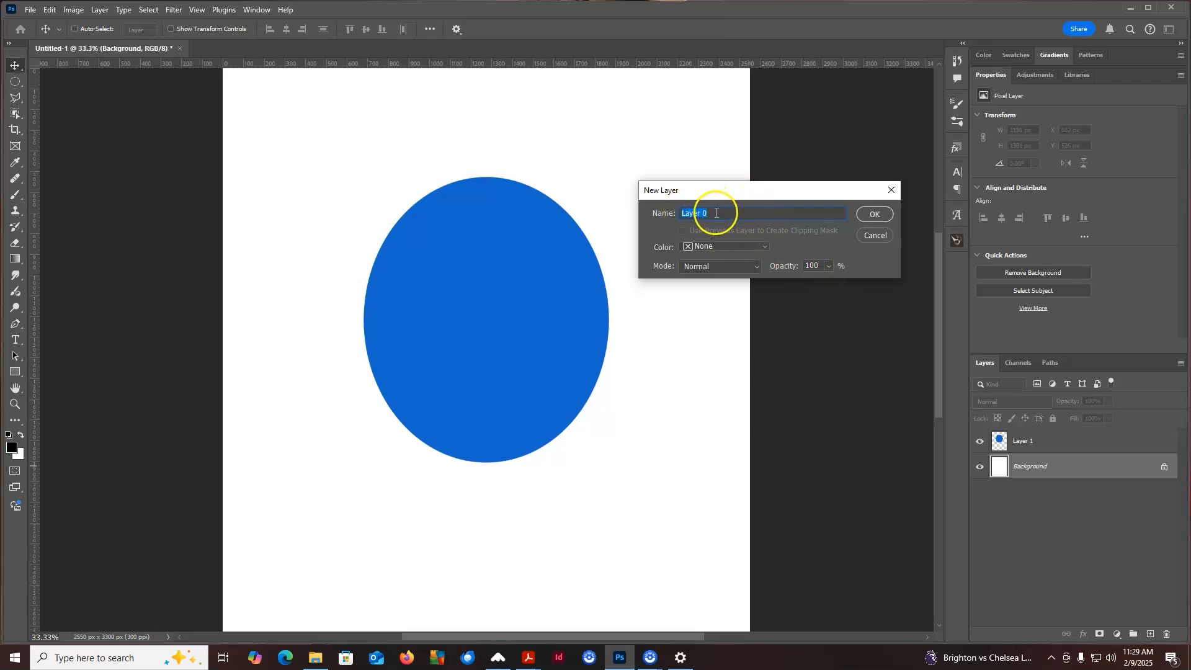
left_click(874, 214)
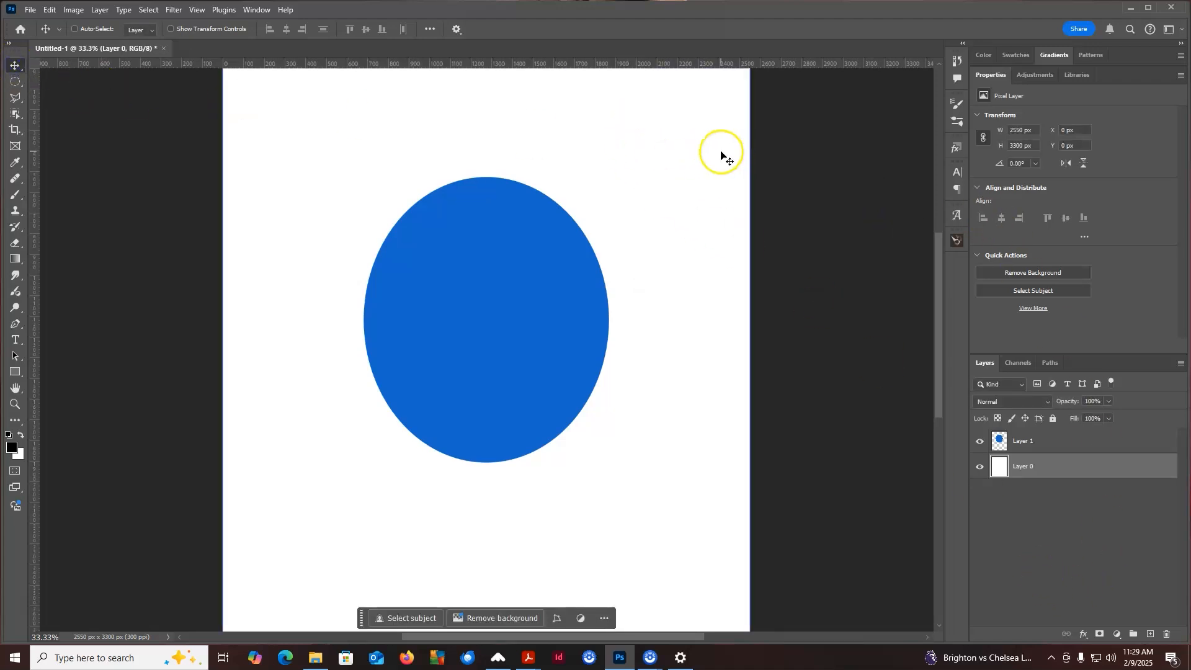
Move the white layer around the canvas and return it to its original position
left_click_drag(725, 159, 621, 211)
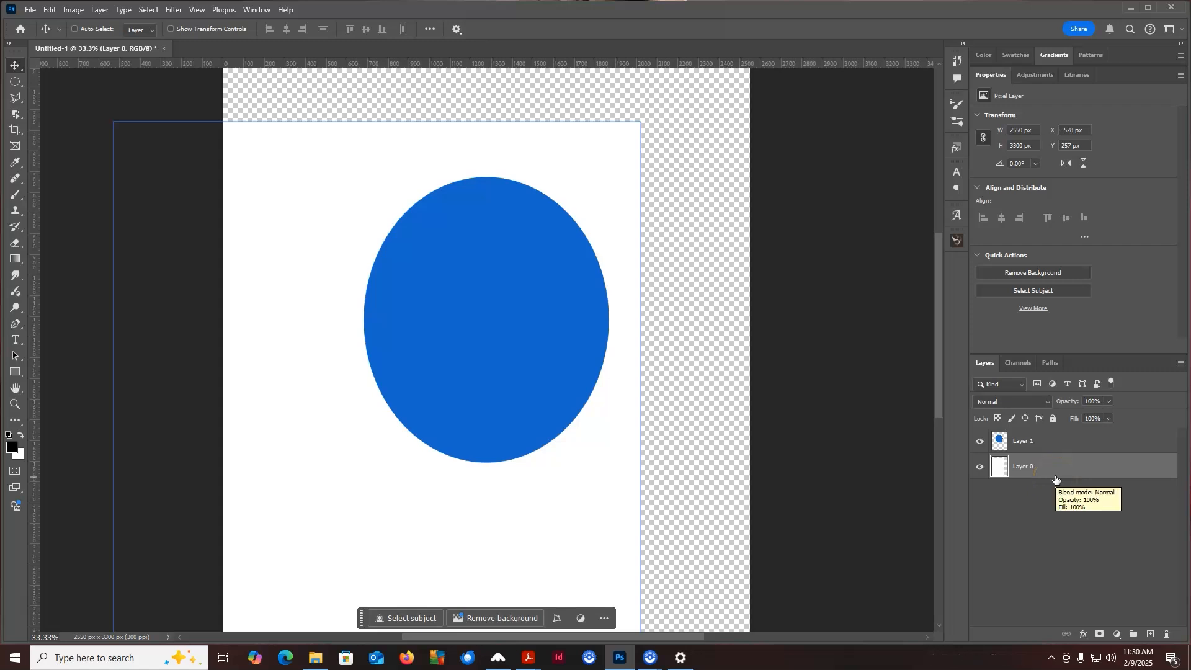
left_click_drag(479, 155, 598, 101)
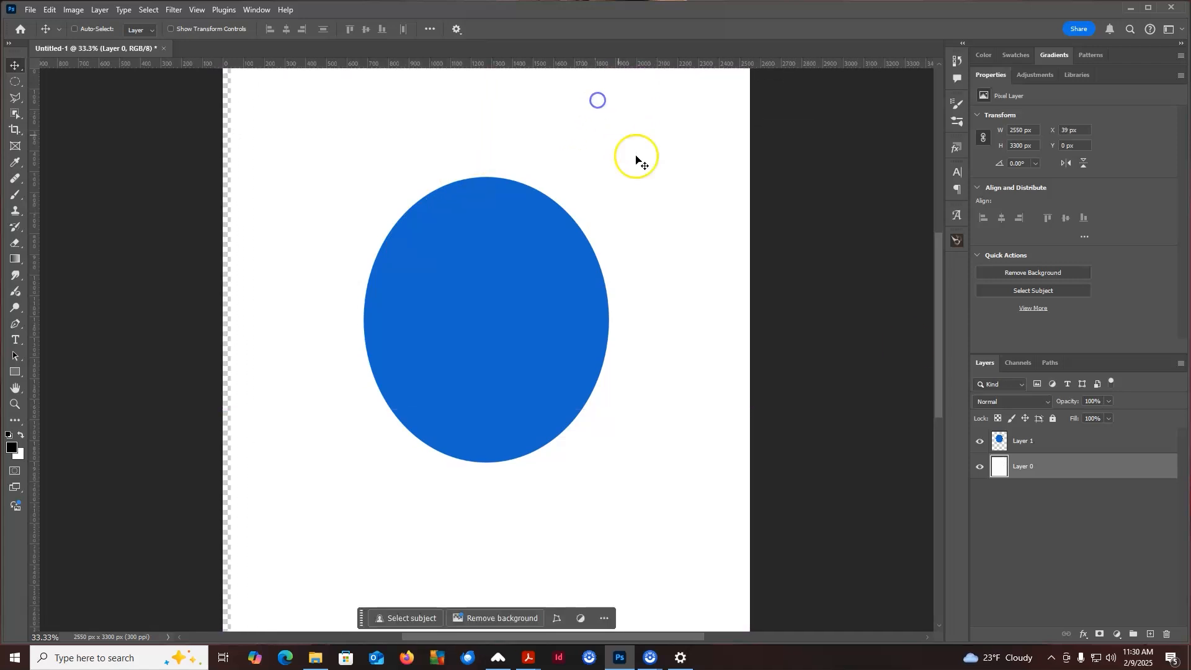
left_click_drag(595, 458, 586, 458)
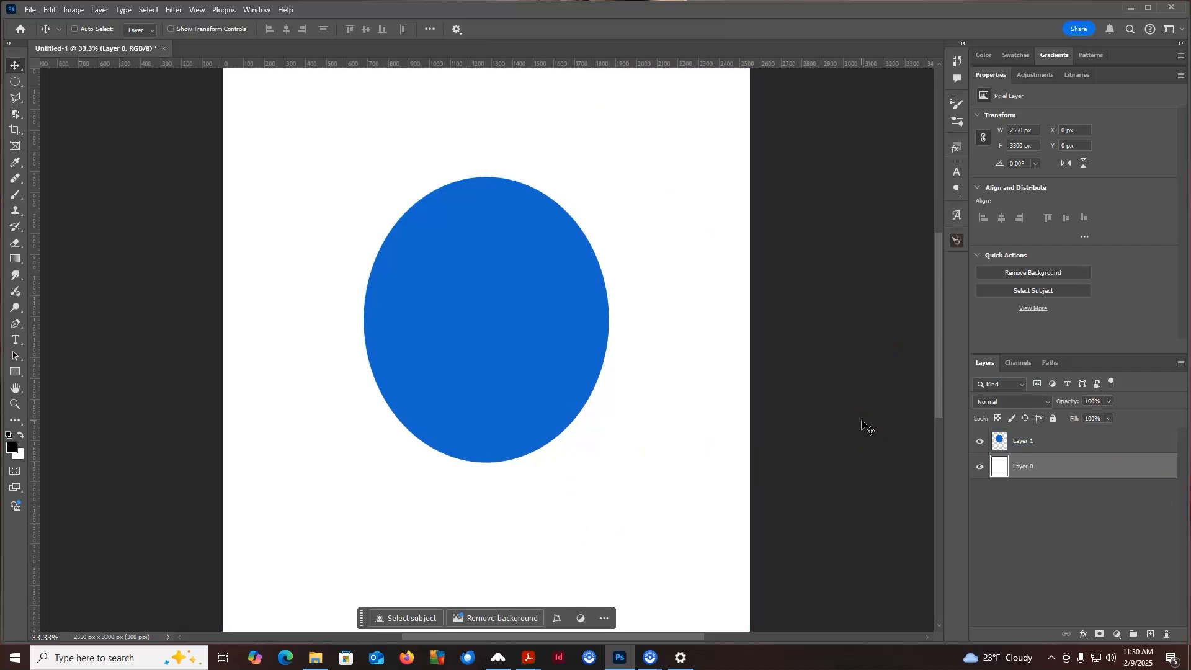
Select the ellipse layer and add a new empty layer above it
left_click(1144, 482)
left_click(1084, 442)
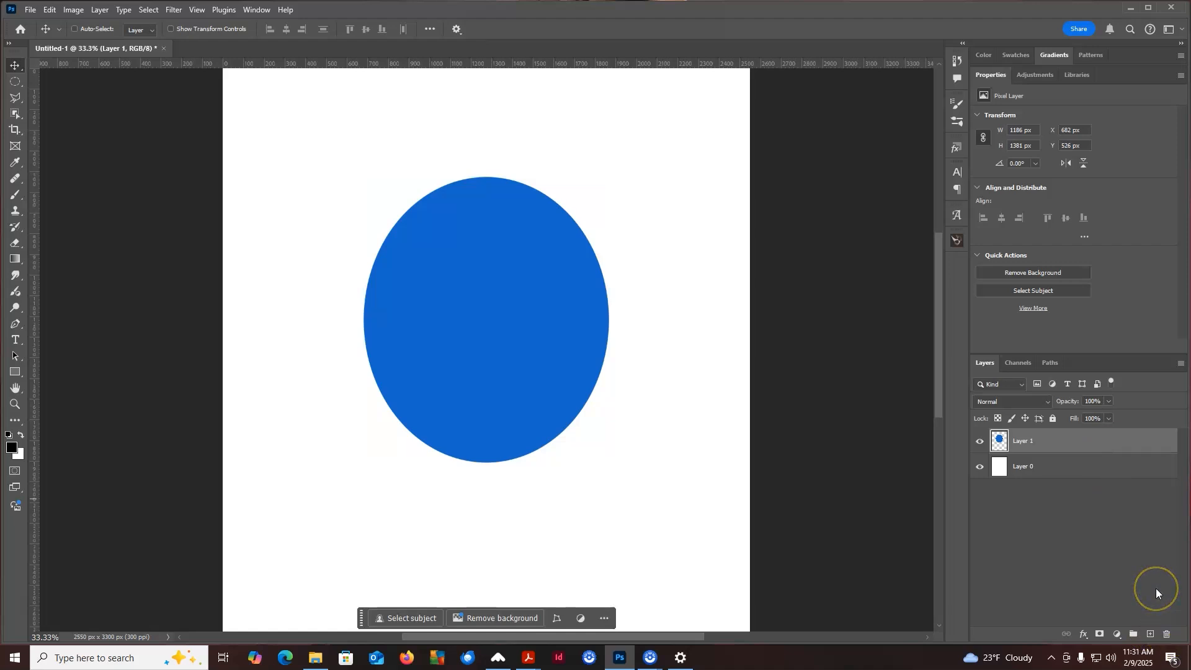
left_click(1148, 633)
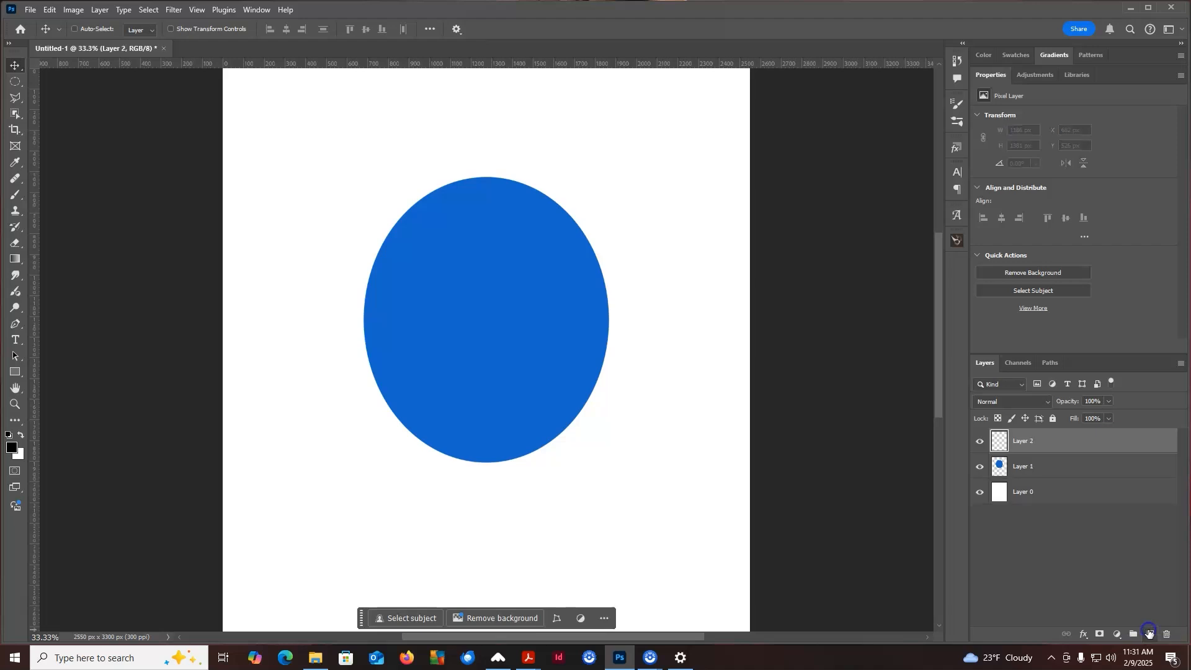
Draw a rectangular selection about 1260 × 1280 px over the upper left of the canvas, overlapping the ellipse
left_click(1048, 486)
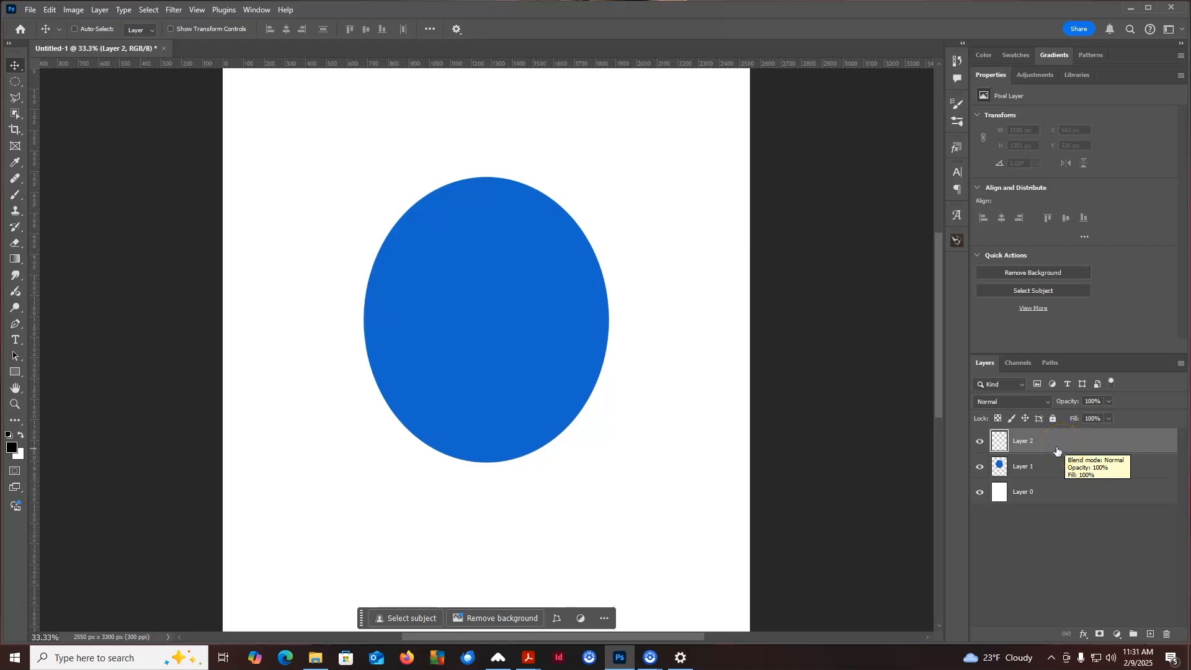
right_click(23, 80)
left_click(57, 81)
left_click_drag(279, 117, 537, 381)
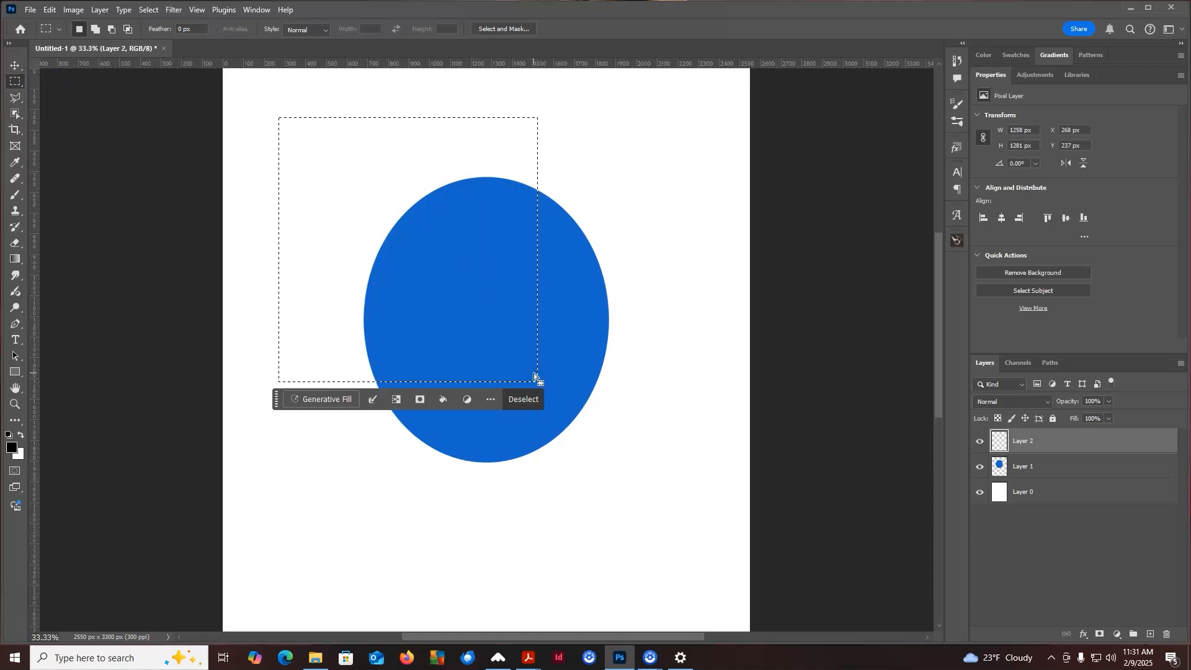
left_click(536, 351)
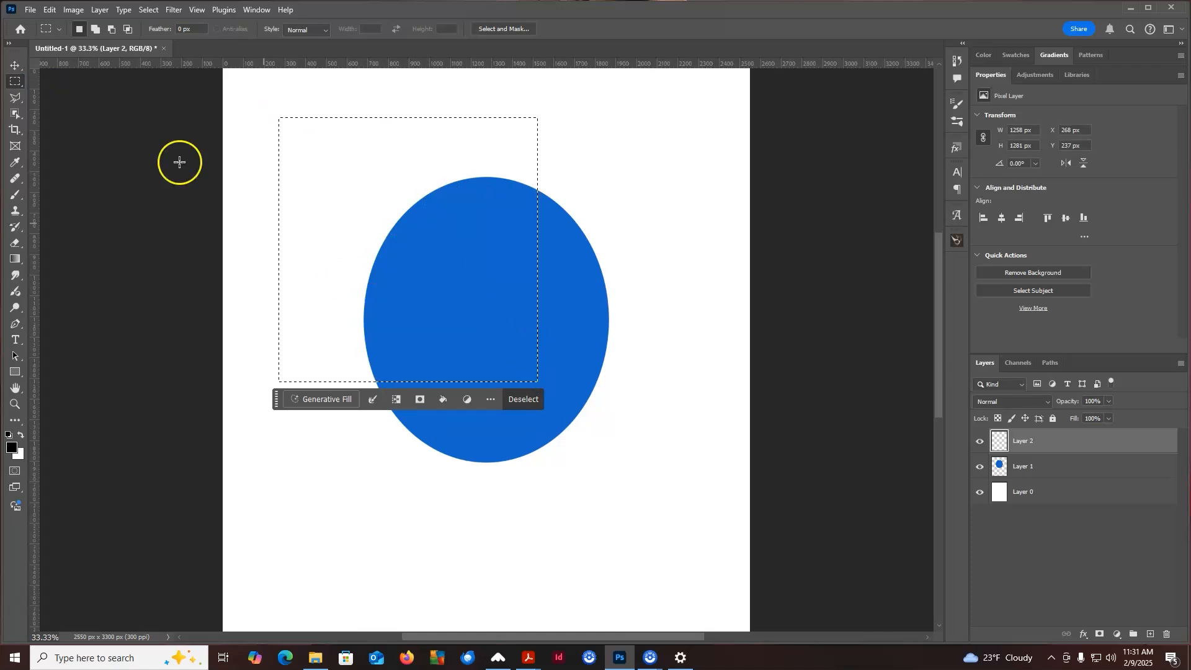
Fill the selection on the new layer with the red colour cc1526, then deselect
left_click(51, 10)
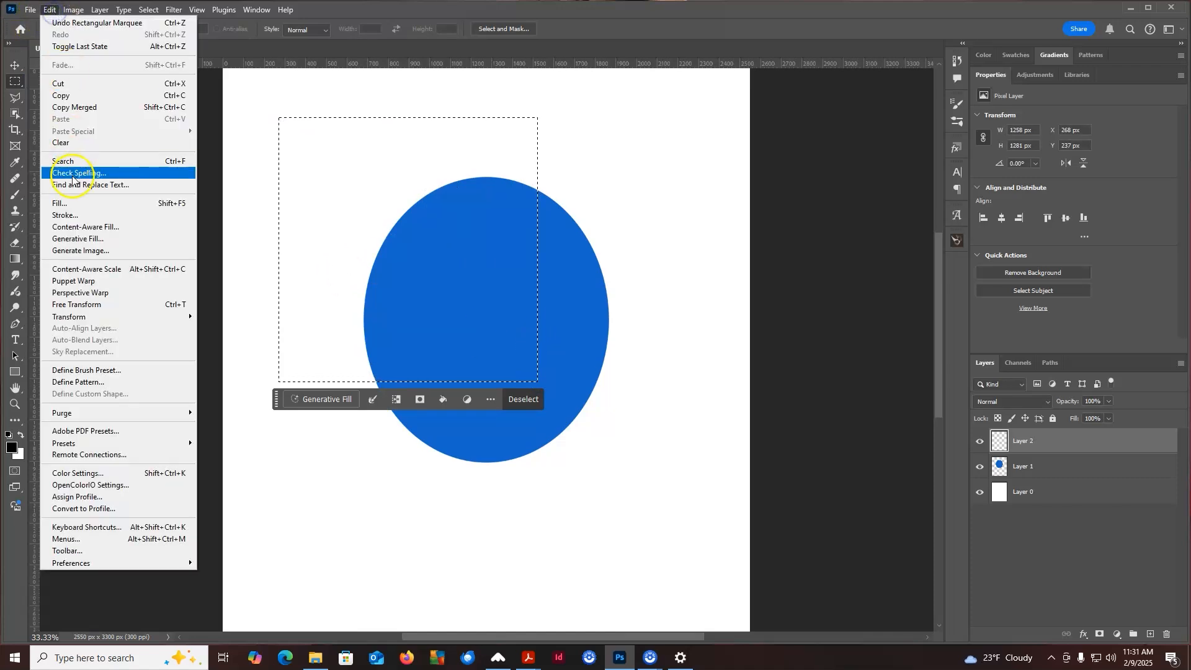
left_click(76, 202)
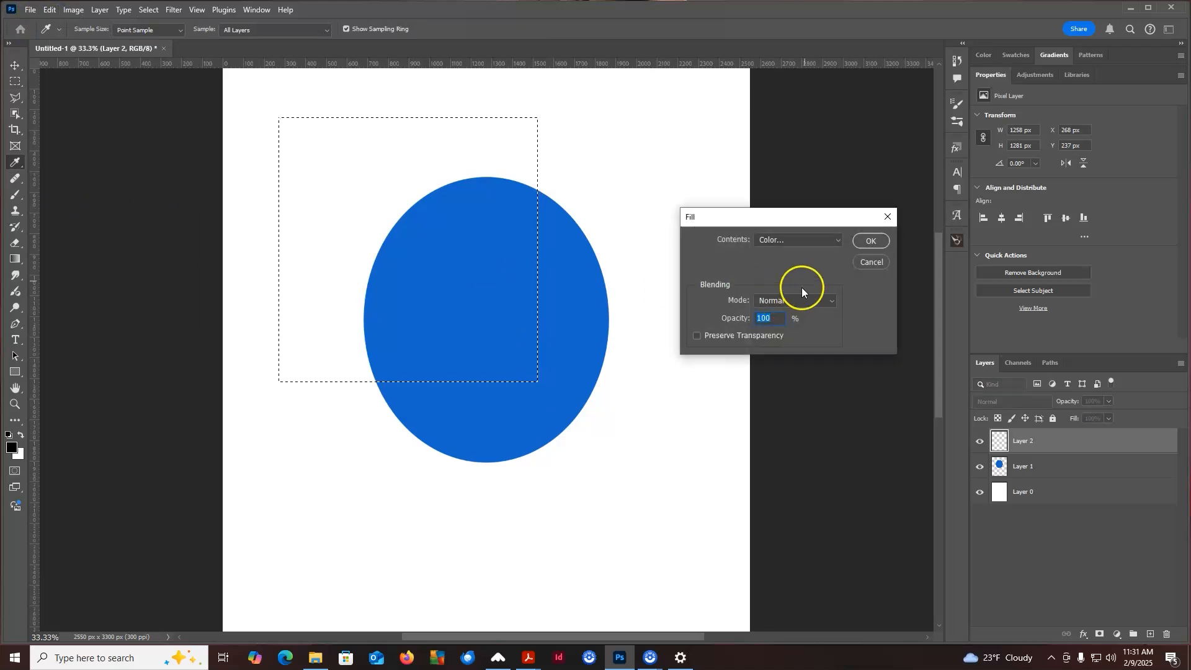
left_click(806, 236)
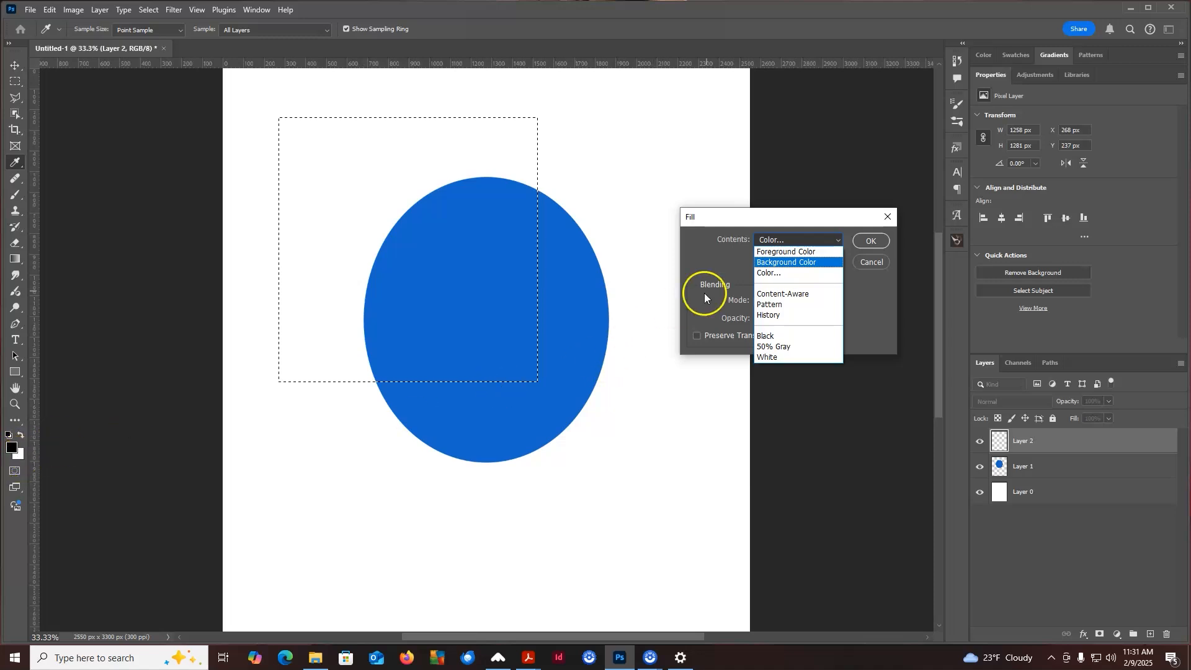
left_click(770, 272)
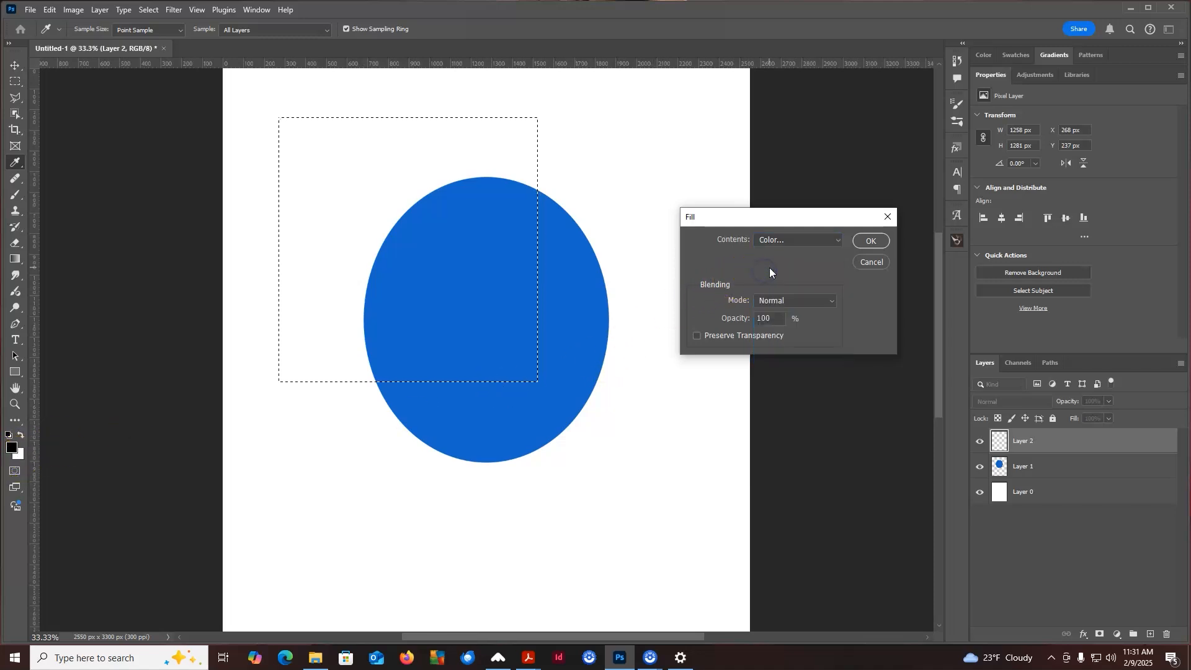
left_click_drag(816, 117, 729, 79)
left_click(705, 115)
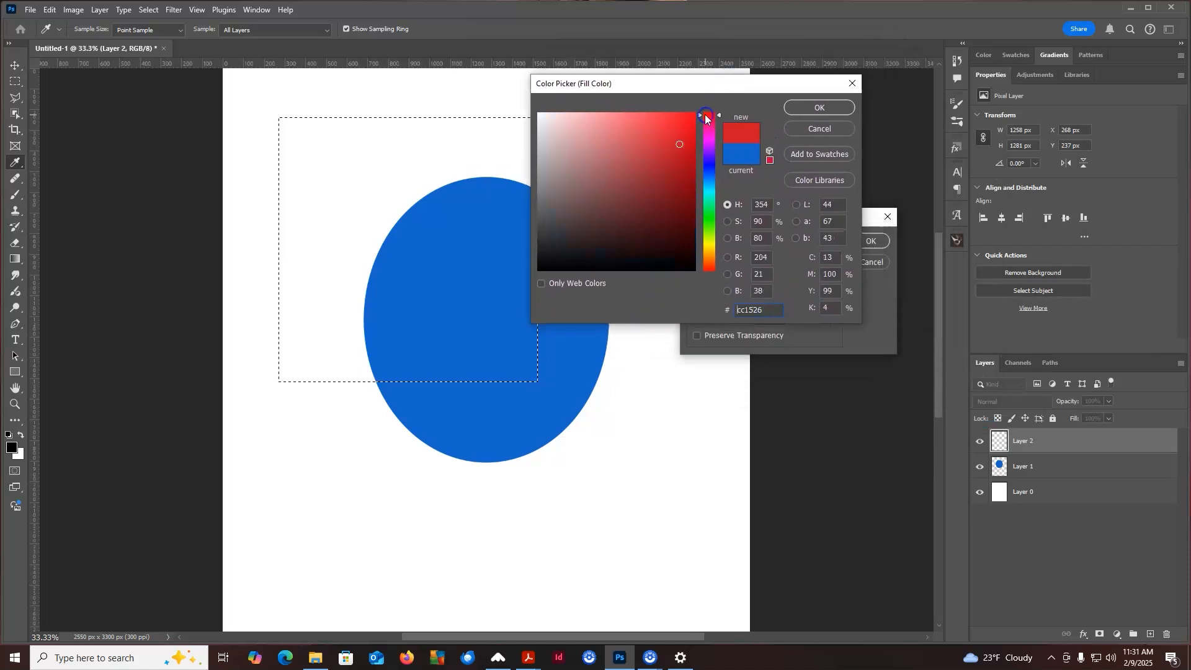
left_click(818, 108)
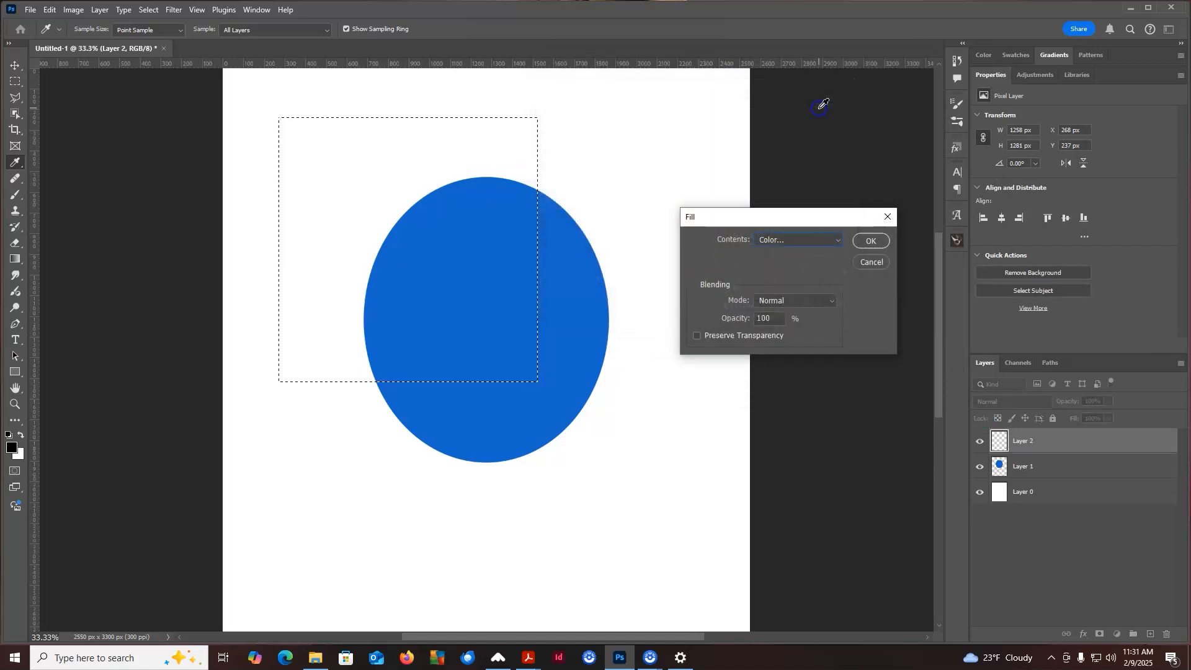
left_click(881, 241)
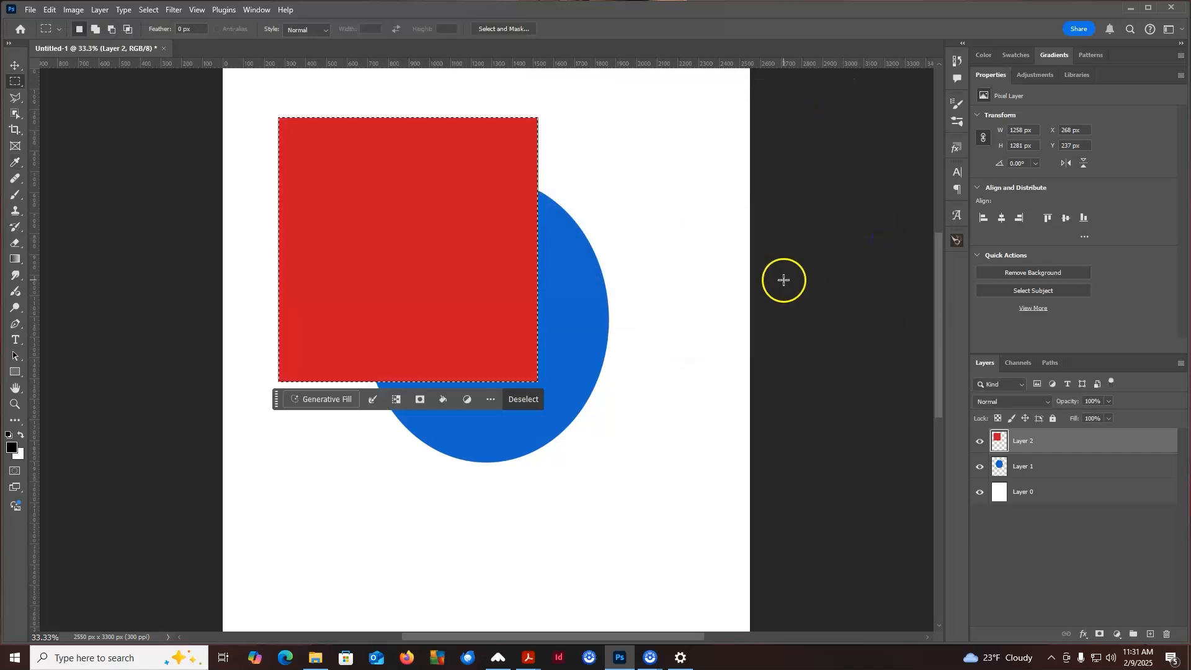
left_click(617, 130)
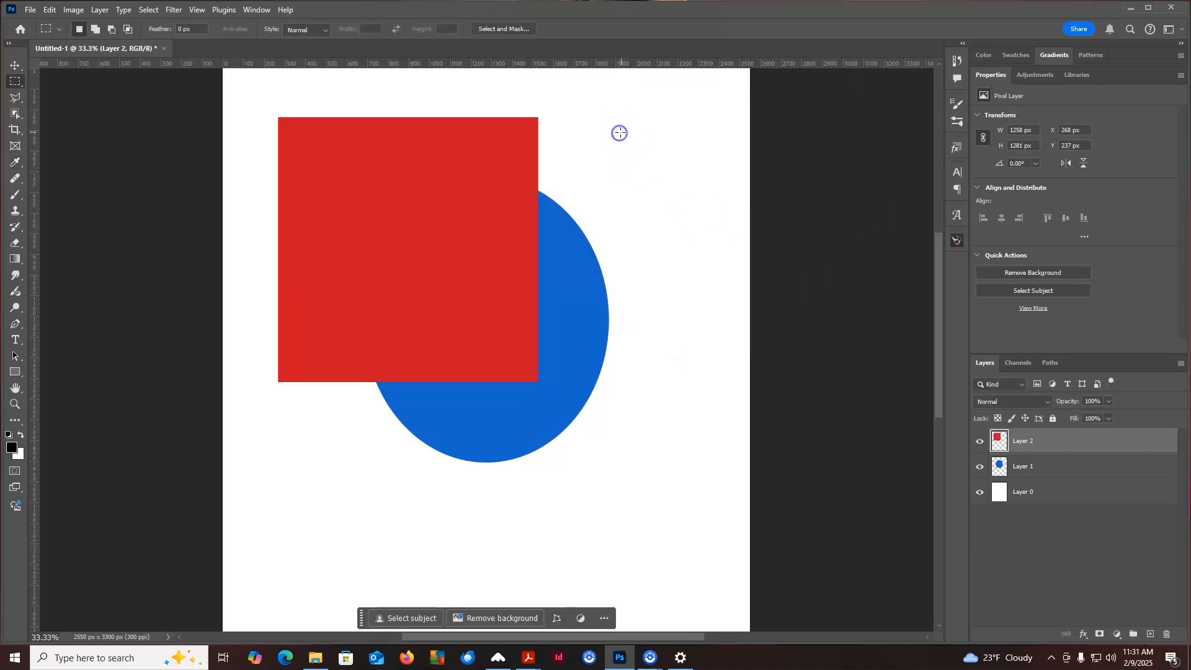
Nudge the red square slightly downward with the Move tool
left_click(23, 65)
mouse_move(389, 206)
left_mouse_down()
mouse_move(496, 319)
mouse_move(638, 194)
mouse_move(393, 202)
mouse_move(393, 220)
left_mouse_up()
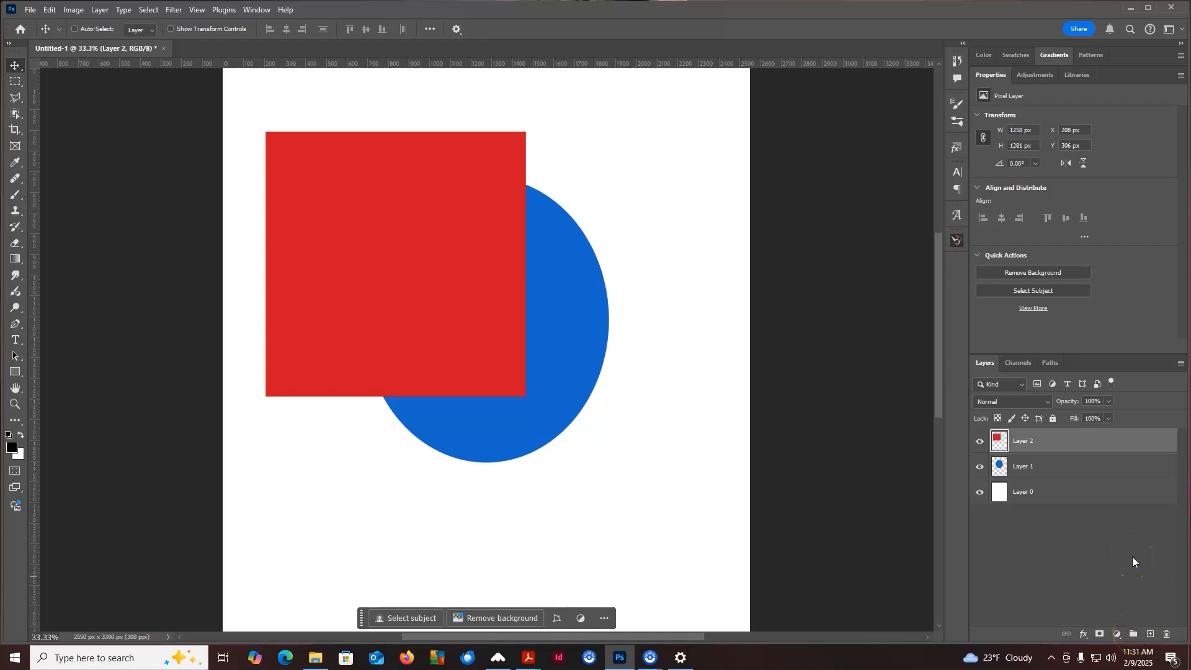
Create a new layer group, move the red square's layer into it, and collapse the group
left_click(1135, 633)
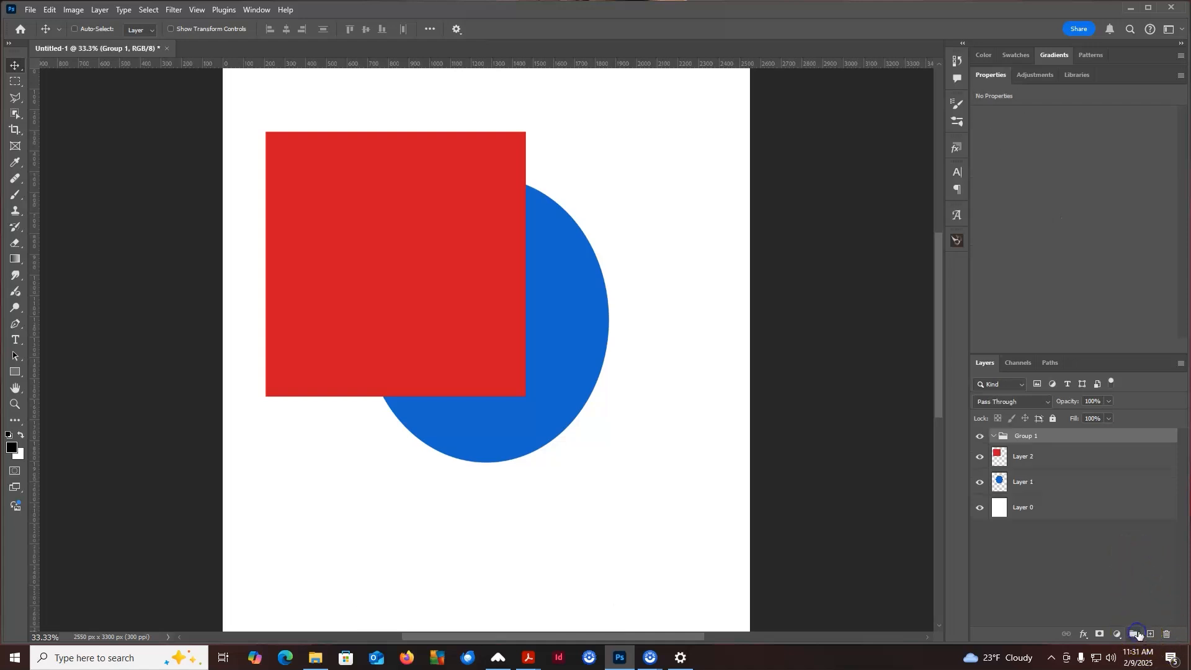
left_click(1024, 457)
left_click_drag(1026, 457, 1032, 436)
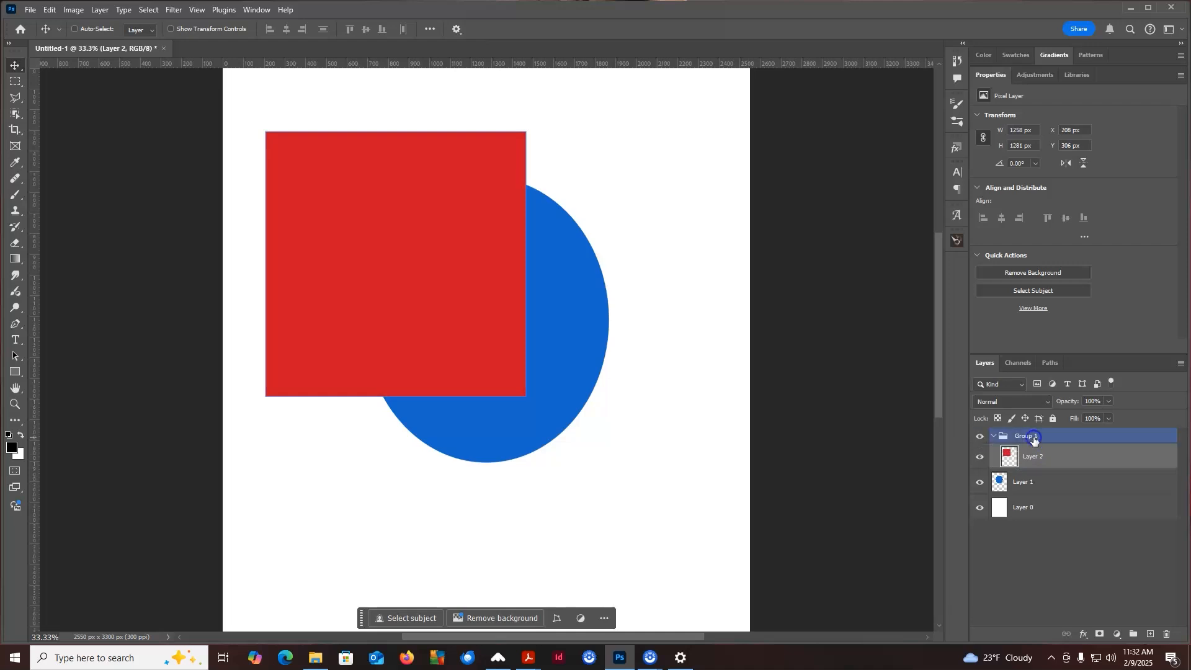
left_click(992, 438)
Try applying a Bevel & Emboss layer style to the group, then cancel the dialog
left_click(1041, 478)
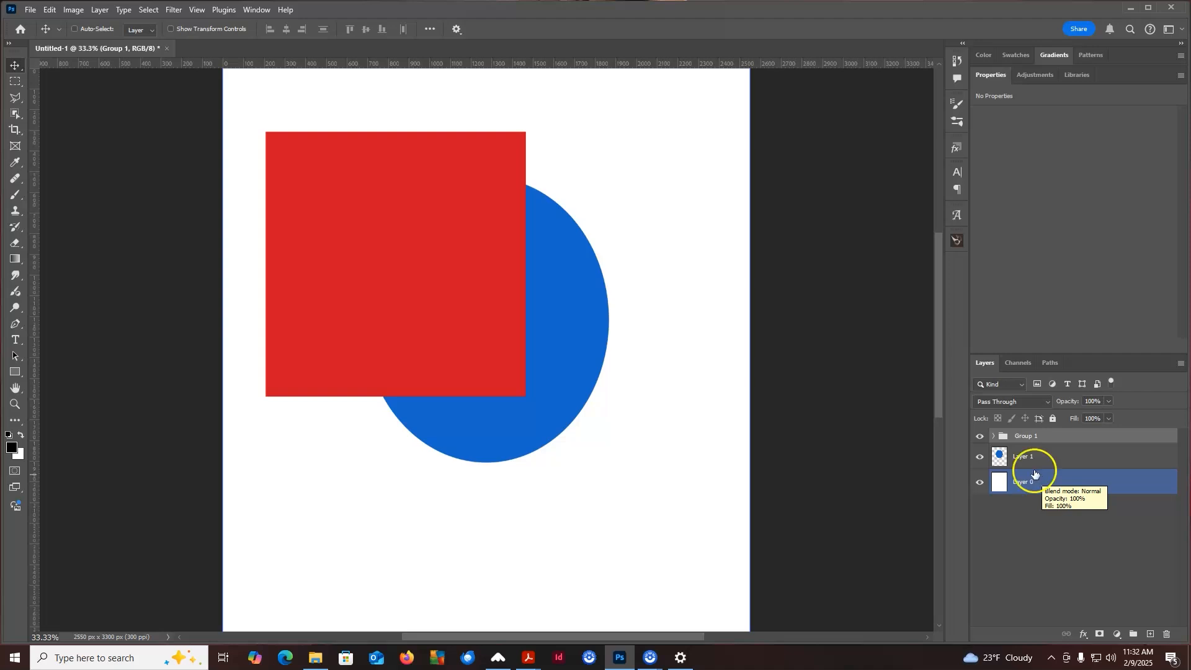
left_click(1115, 558)
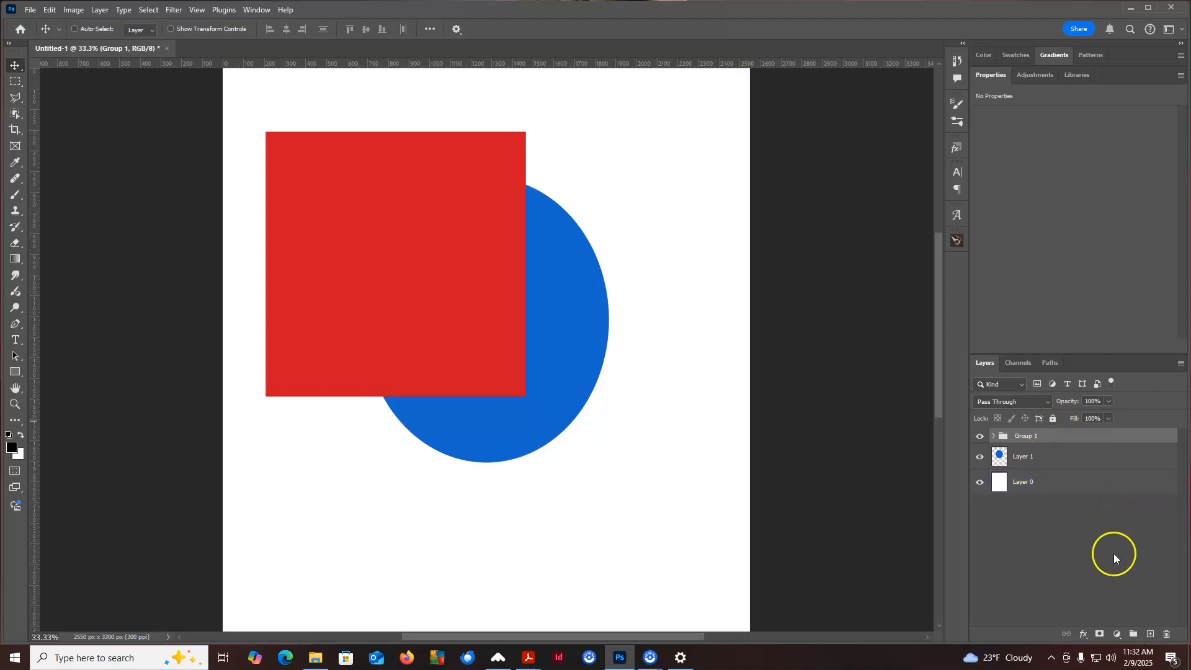
left_click(1082, 636)
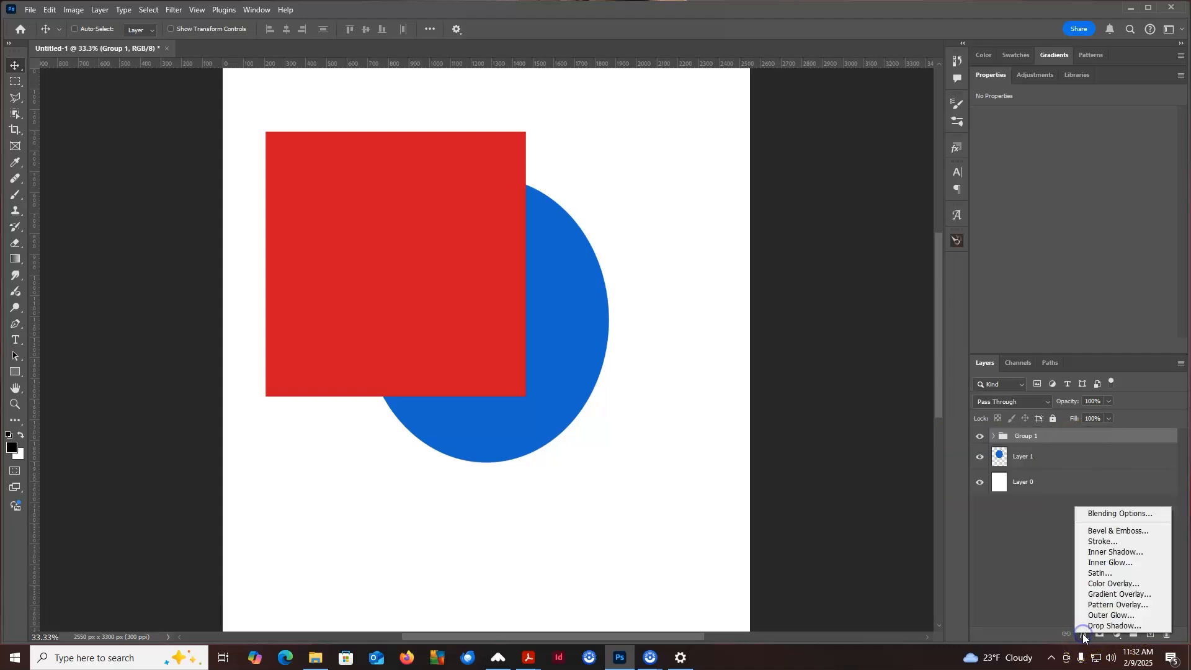
left_click(1114, 513)
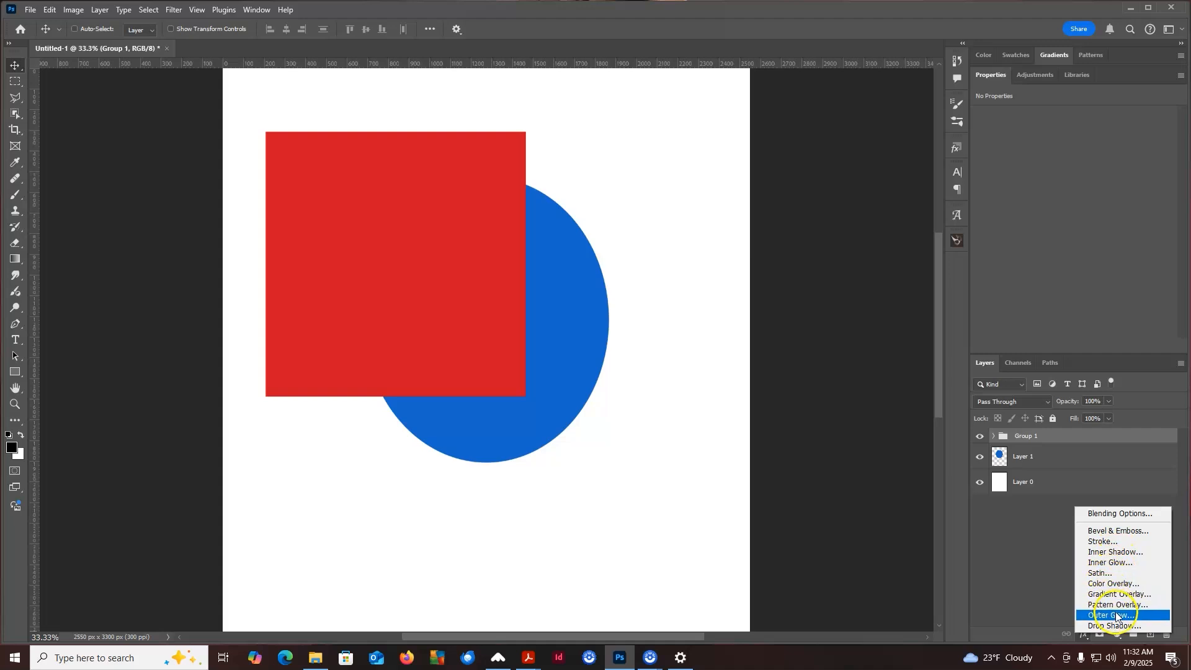
left_click(1121, 529)
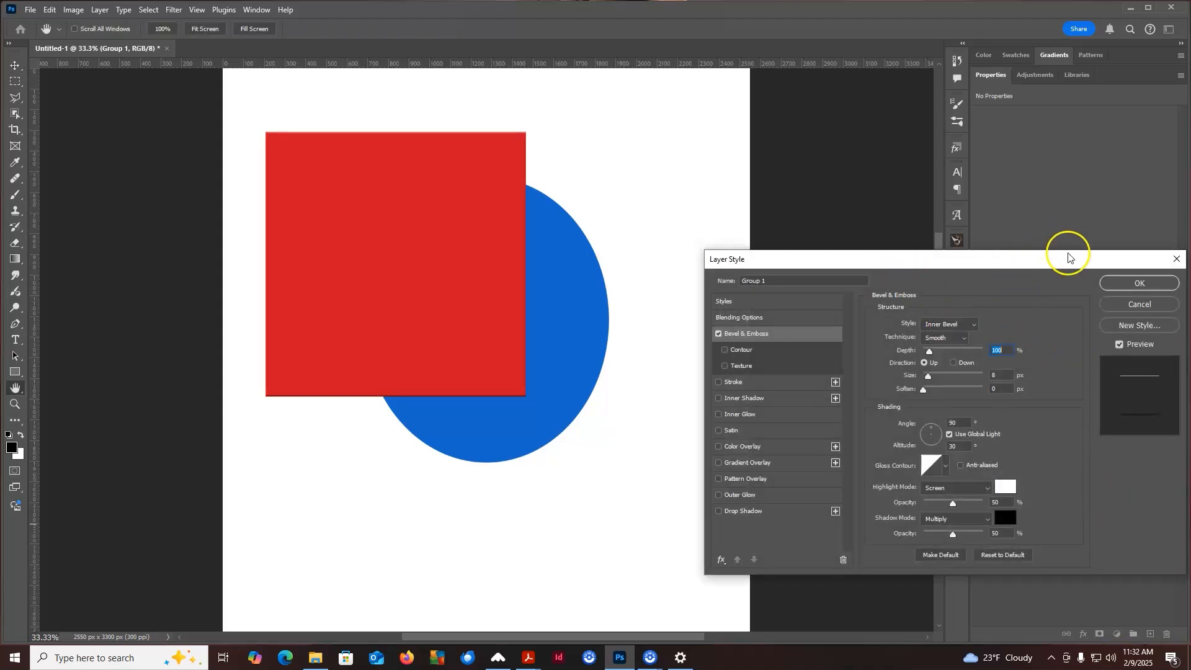
left_click_drag(1063, 259, 935, 103)
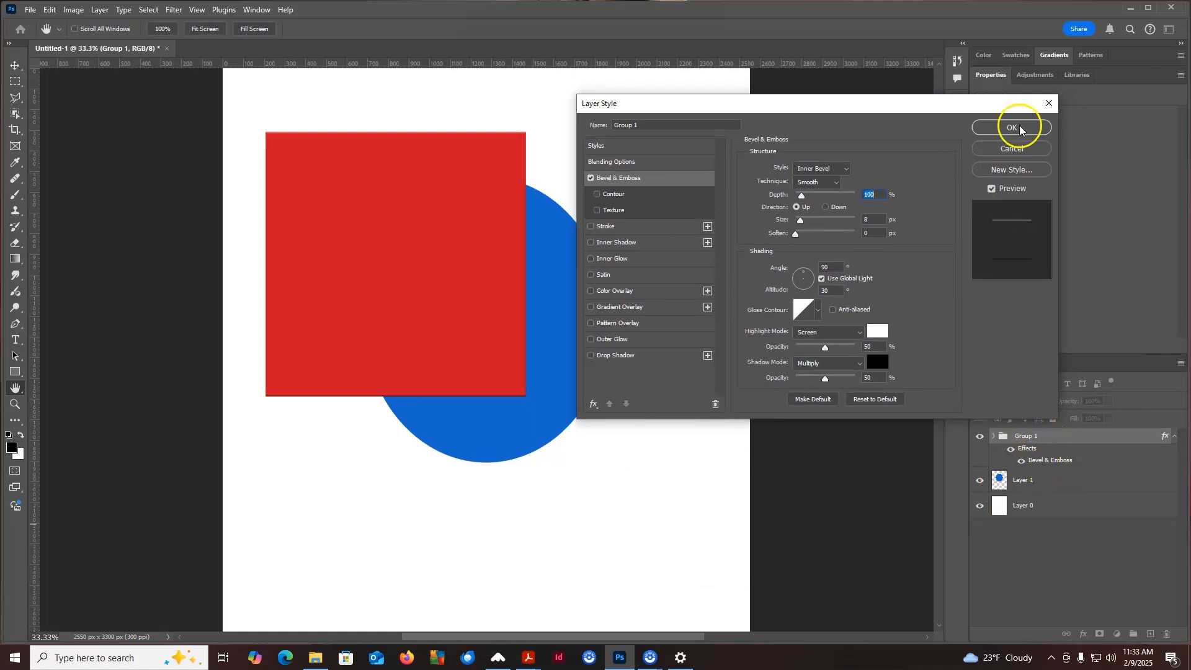
left_click(1012, 148)
Select the red square's layer inside the group and add a Bevel & Emboss layer style to it
left_click(1077, 488)
left_click(1065, 457)
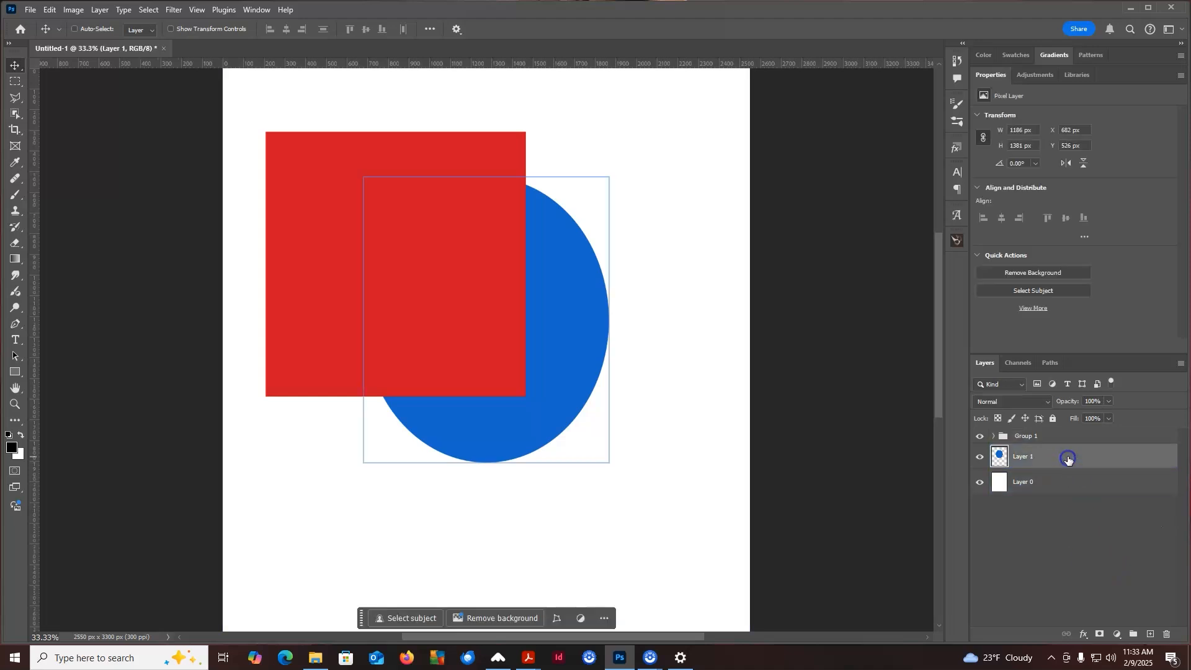
left_click(1000, 437)
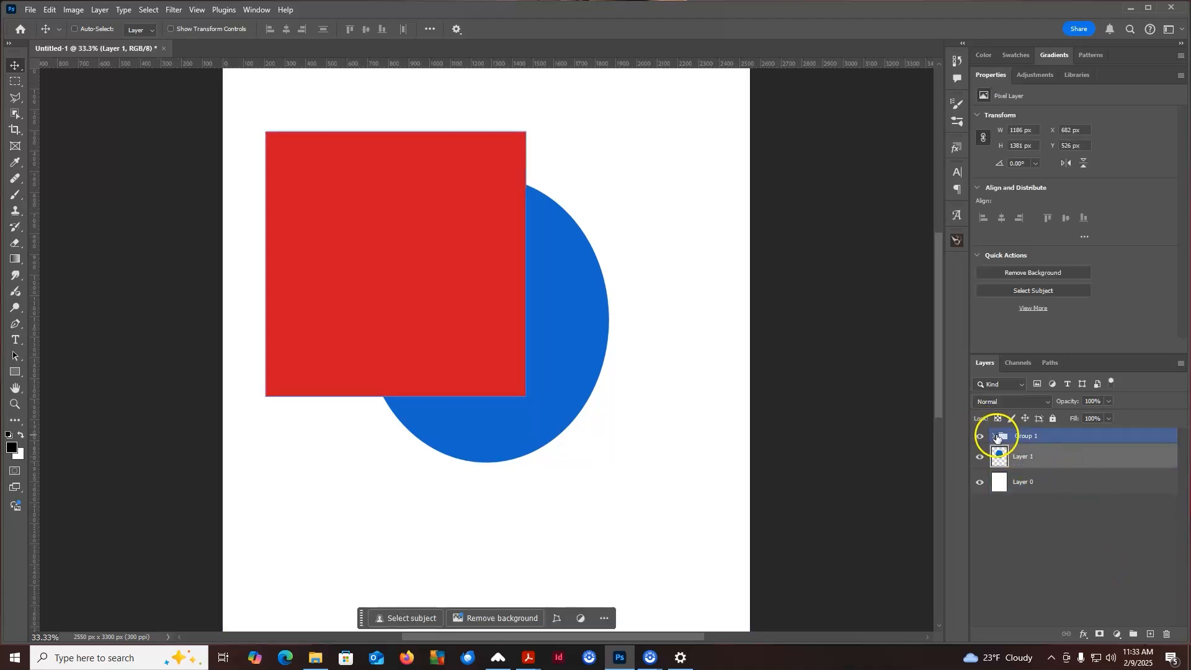
left_click(993, 435)
left_click(1055, 464)
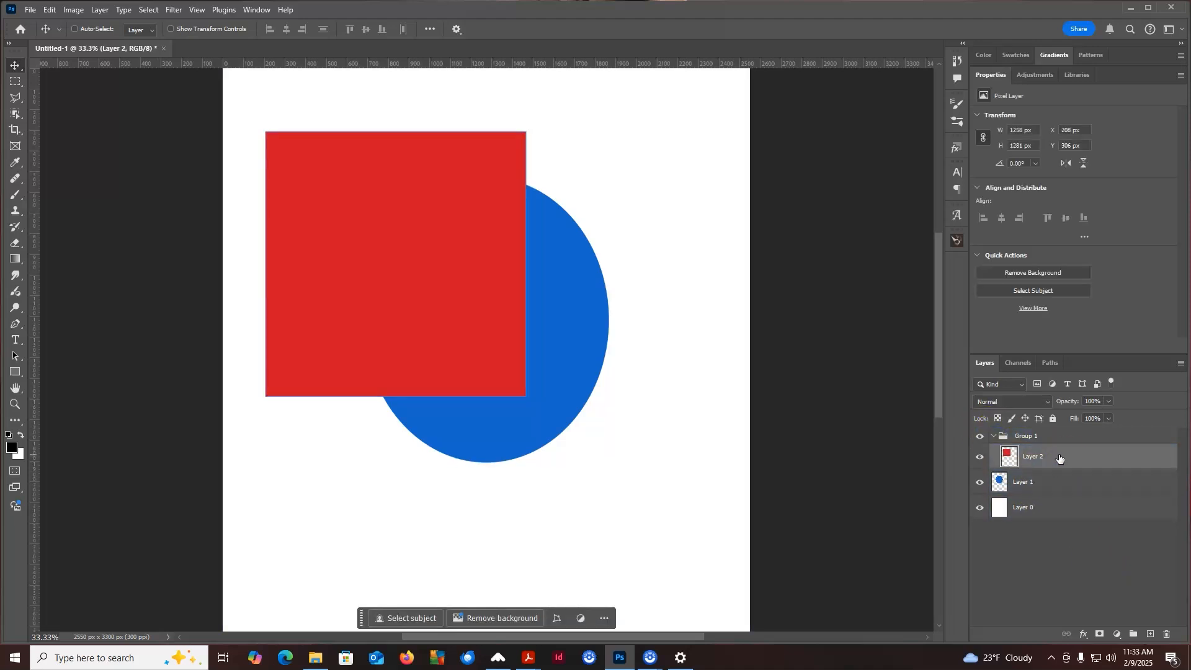
left_click(1082, 633)
left_click(1099, 530)
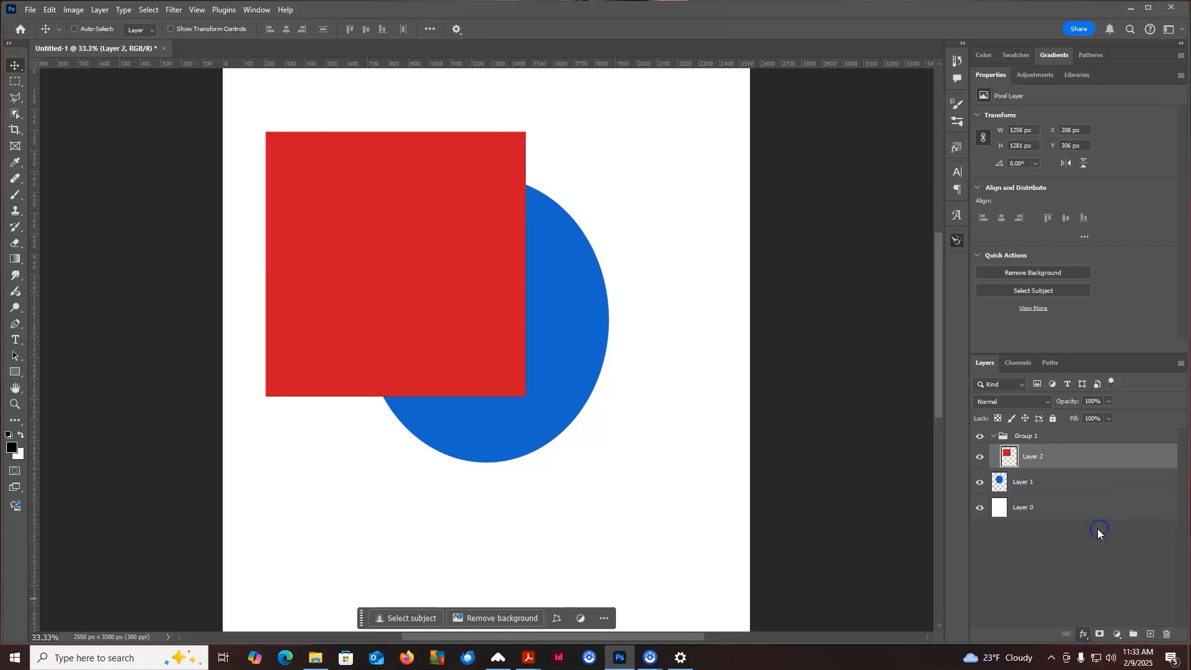
left_click_drag(829, 102, 868, 86)
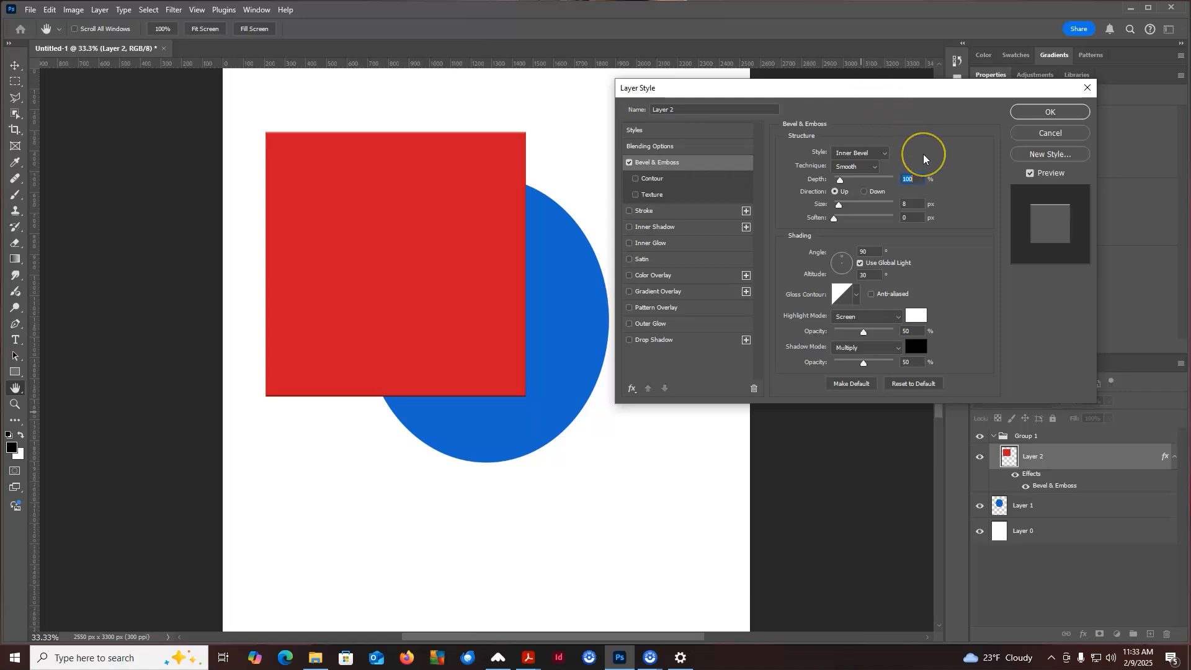
Preview the Outer Bevel, Pillow Emboss and Stroke Emboss bevel styles
left_click(885, 152)
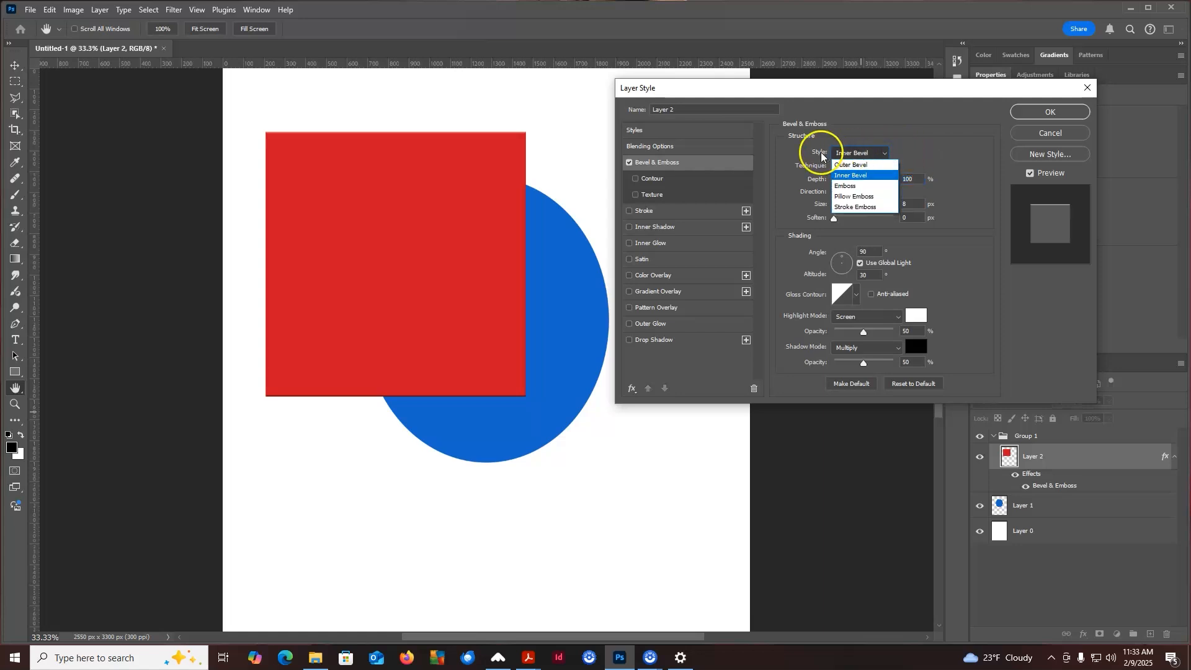
left_click(860, 166)
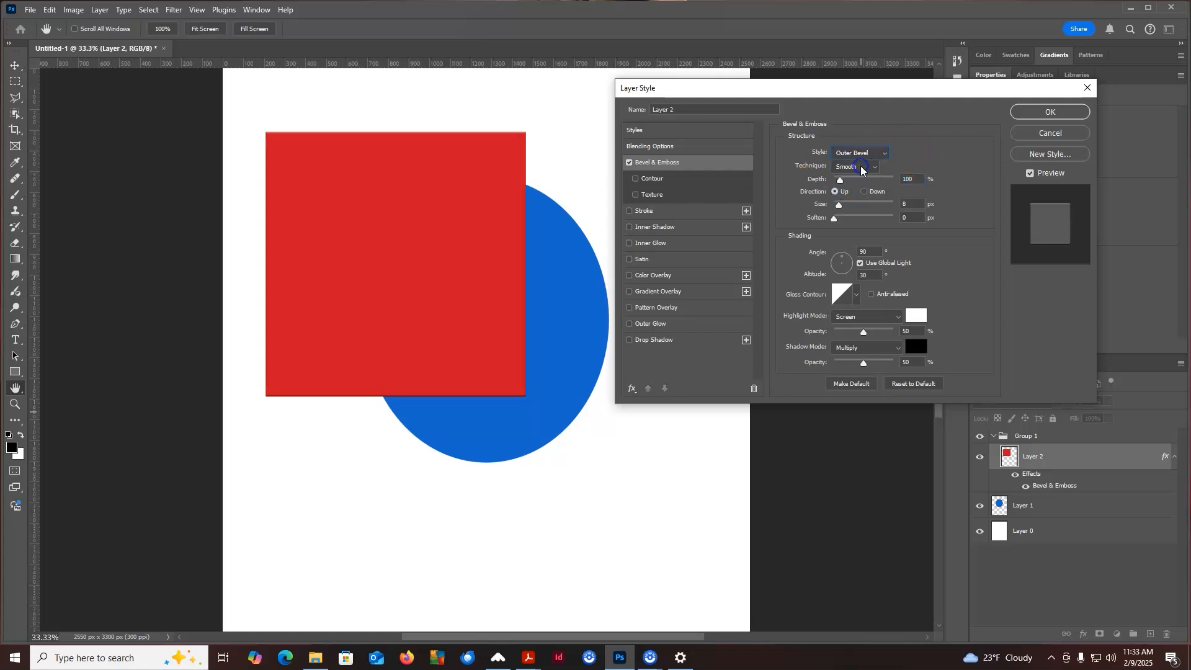
left_click(862, 153)
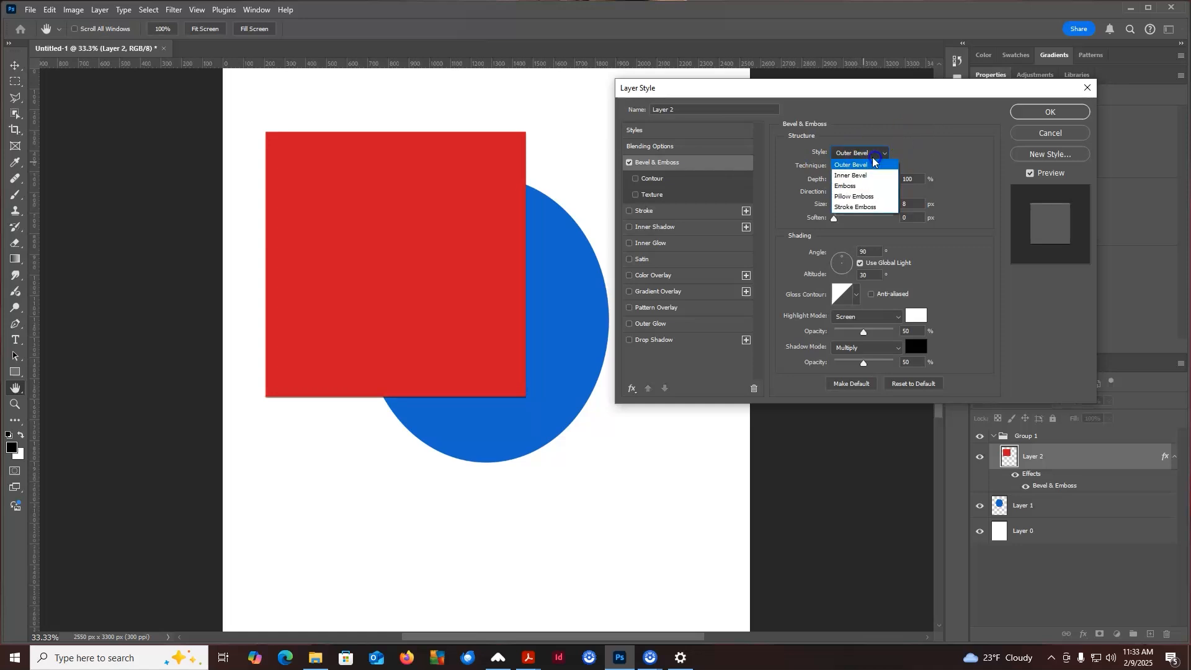
left_click(854, 195)
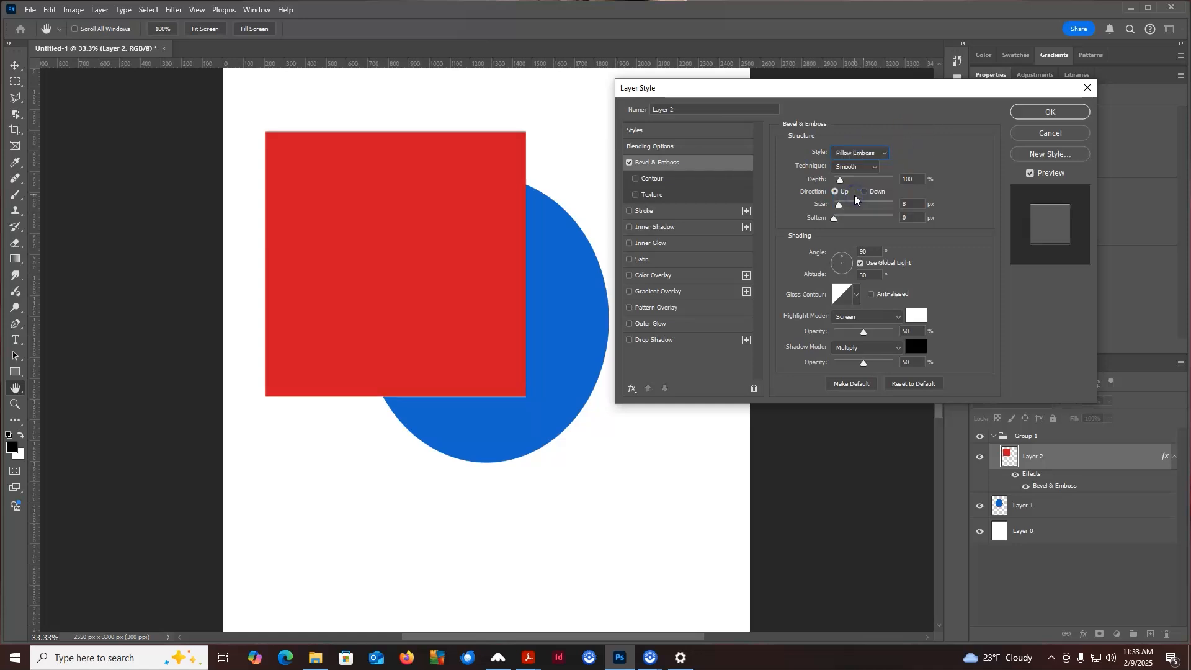
left_click(876, 154)
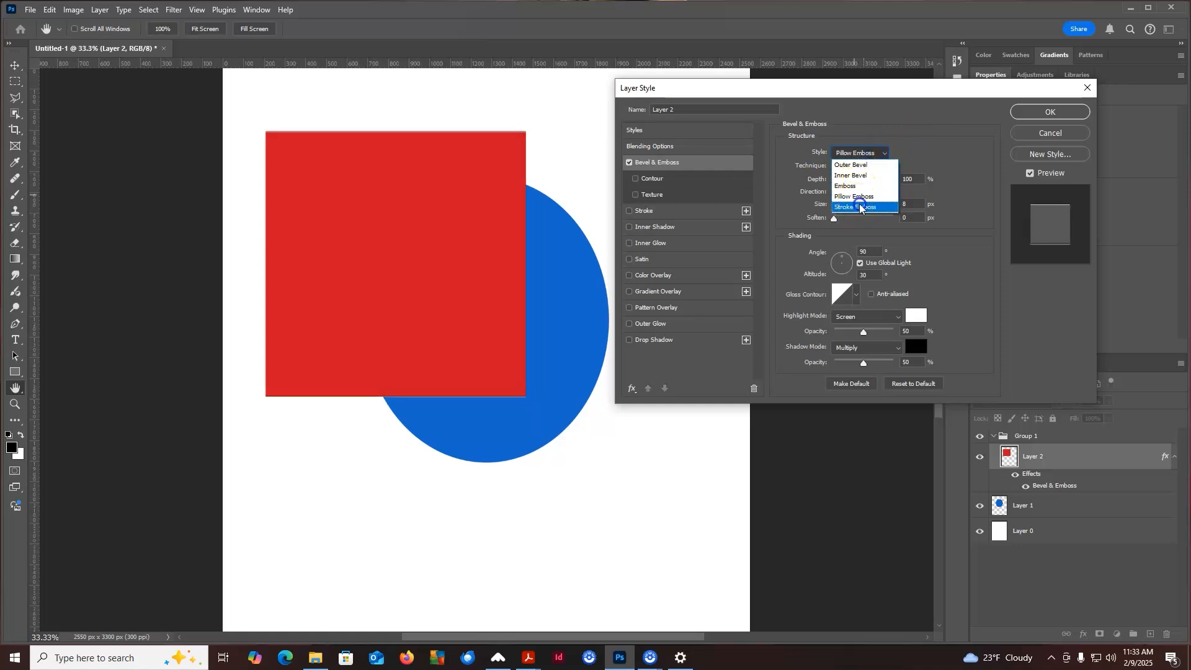
left_click(859, 205)
Set an Outer Bevel style with depth 261%, size 35 px, angle 132° and altitude 11°
left_click_drag(840, 180, 855, 181)
left_click(879, 154)
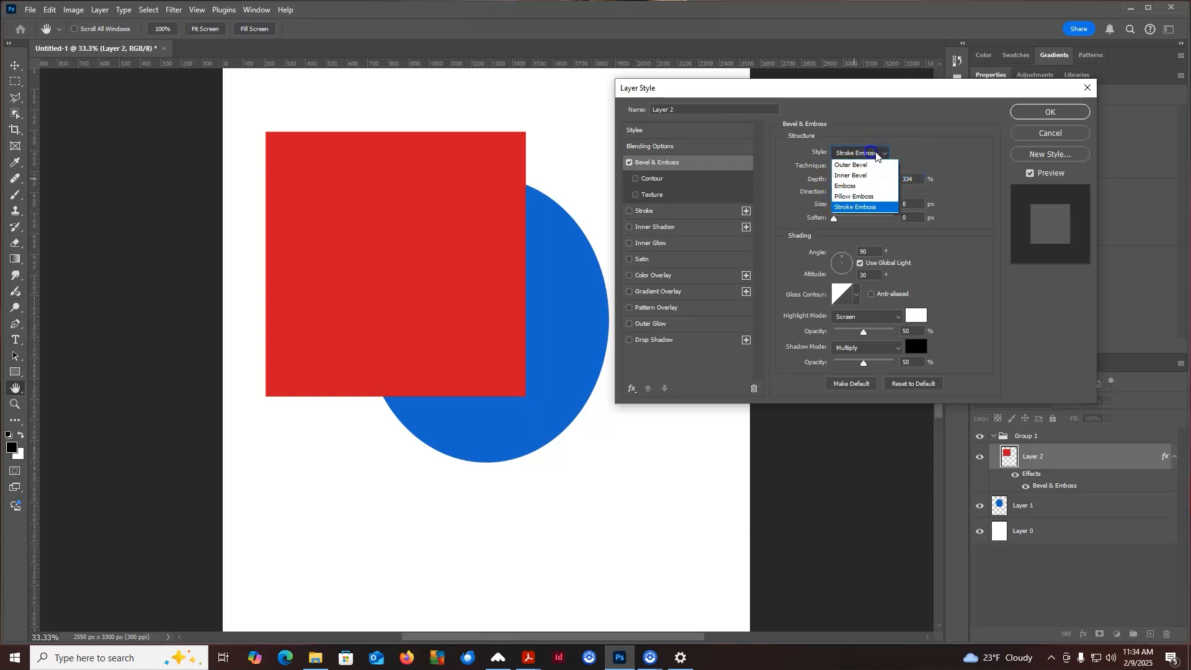
left_click(848, 156)
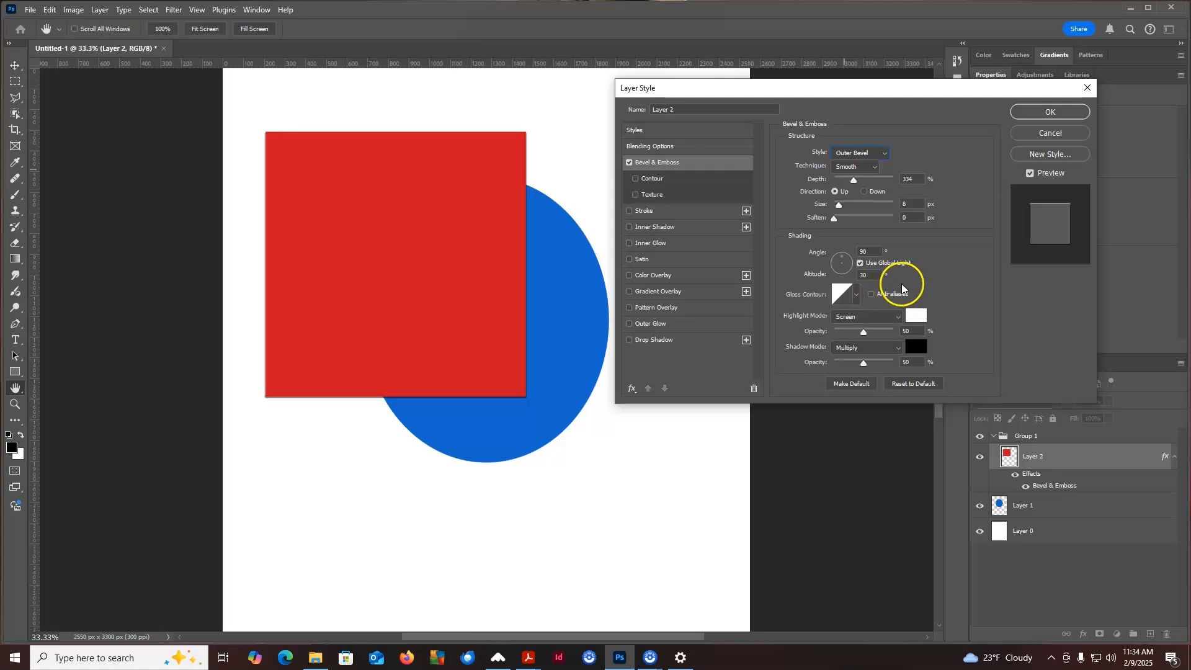
left_click_drag(853, 181, 845, 207)
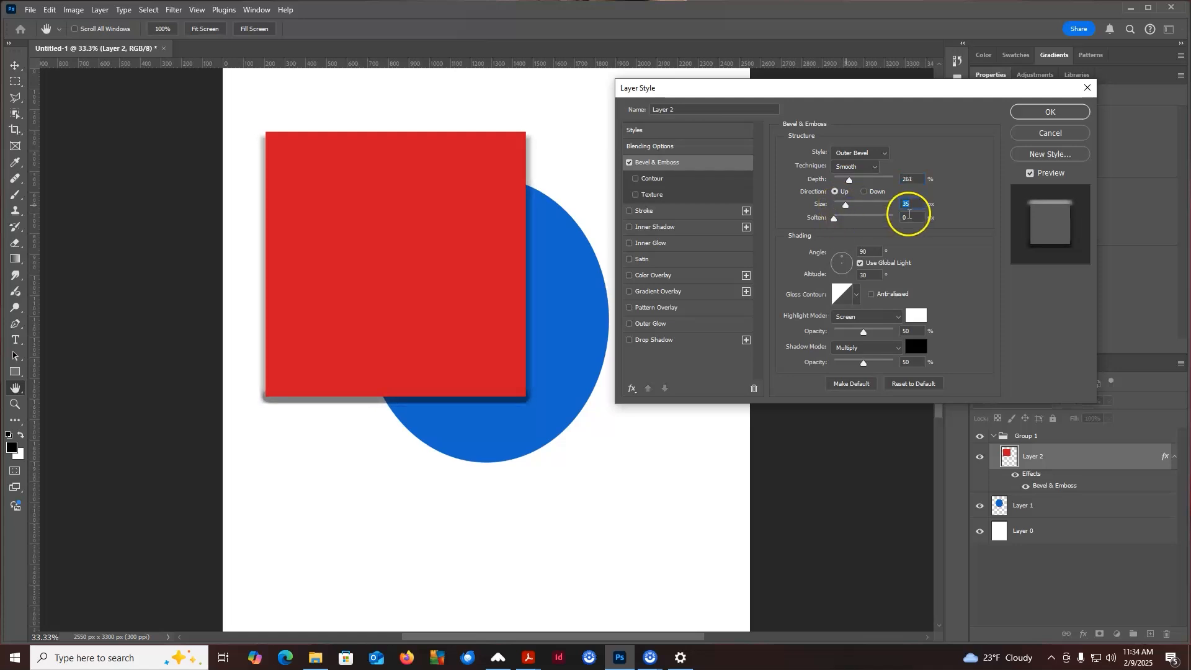
left_click_drag(841, 256, 839, 258)
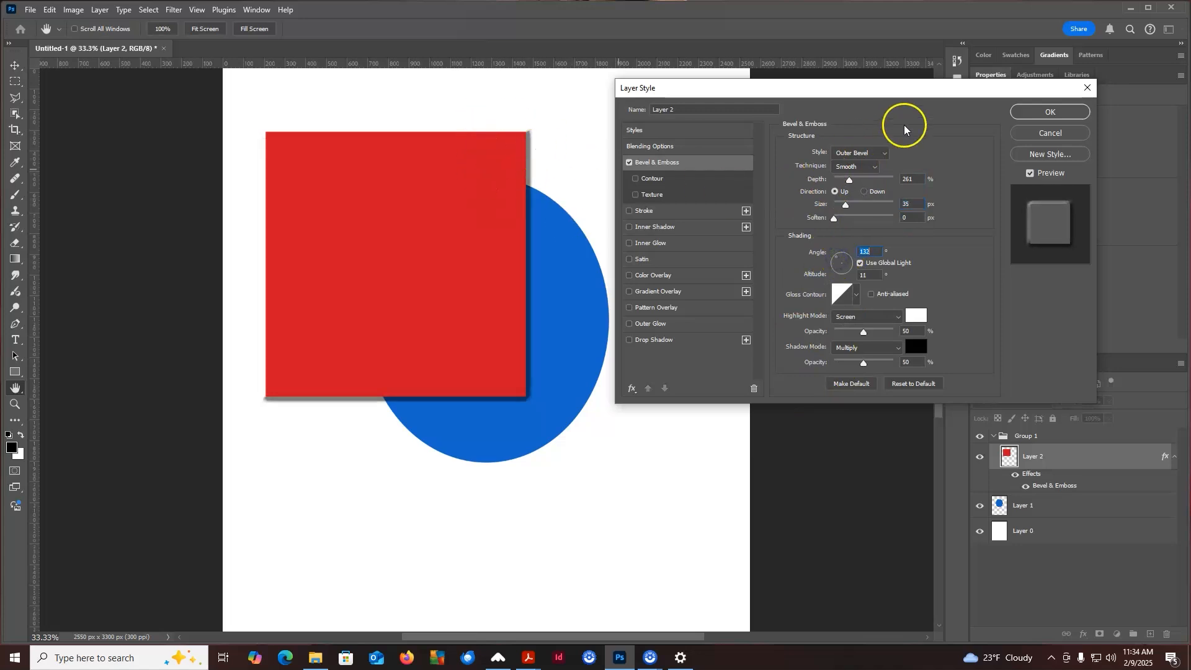
Switch to Inner Bevel with depth 282%, size 62 px, soften 4 px, angle 129° and altitude 37°
left_click(868, 153)
left_click(847, 166)
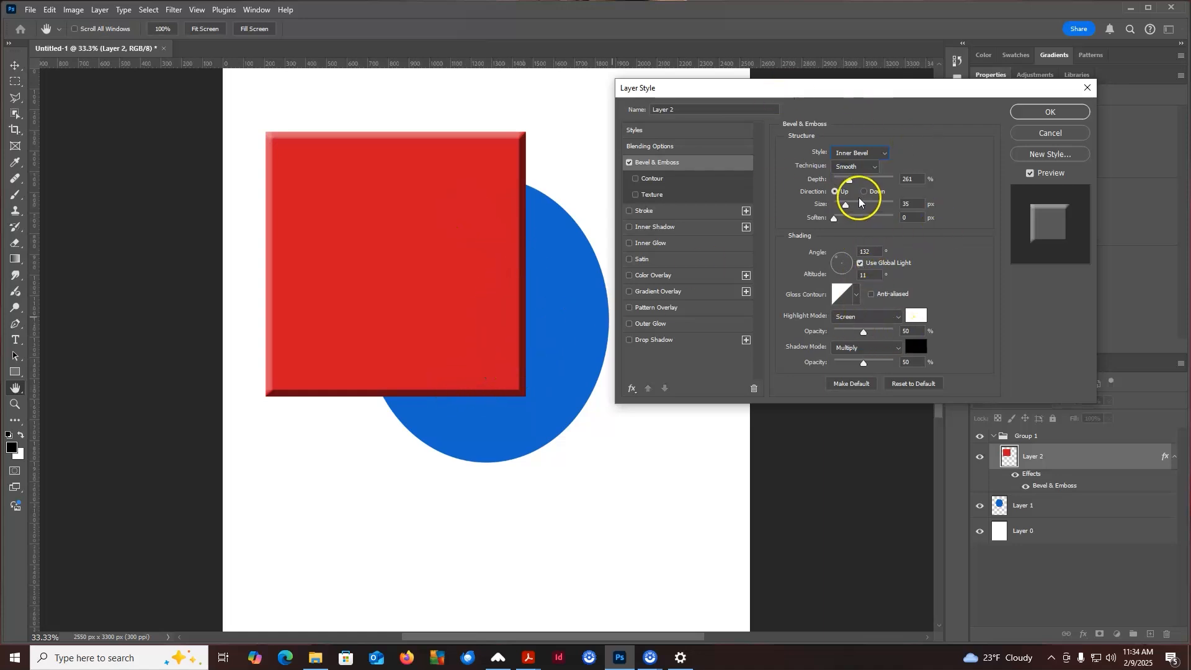
left_click_drag(850, 181, 835, 261)
left_click(841, 257)
left_click(848, 257)
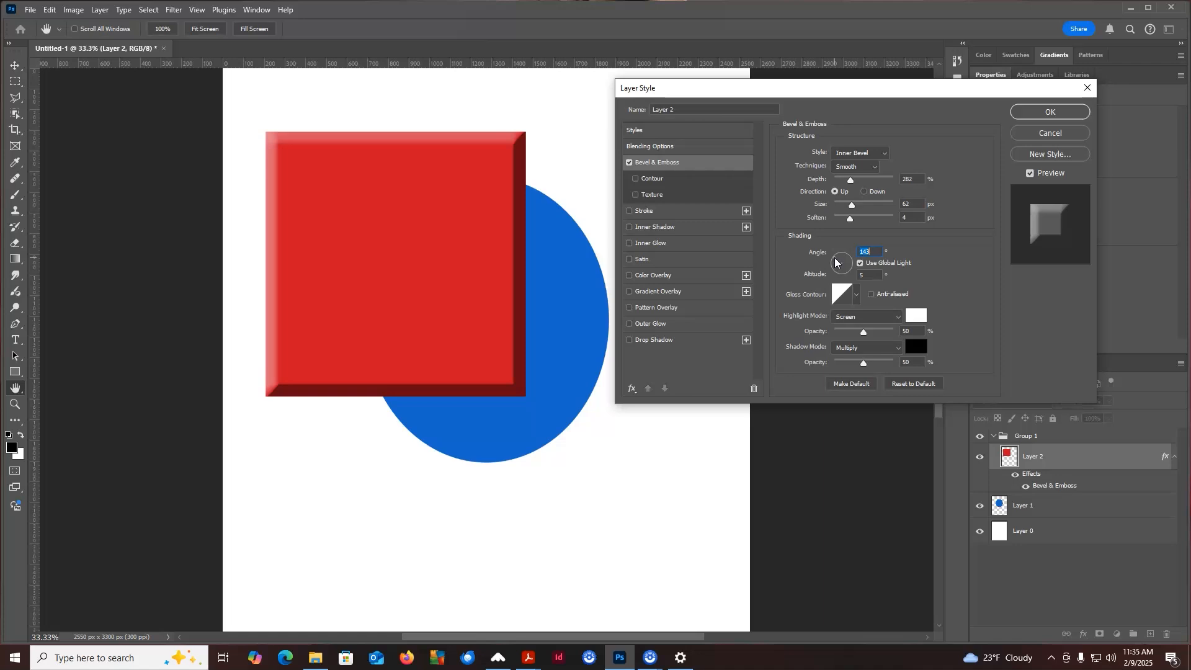
left_click_drag(838, 262, 838, 262)
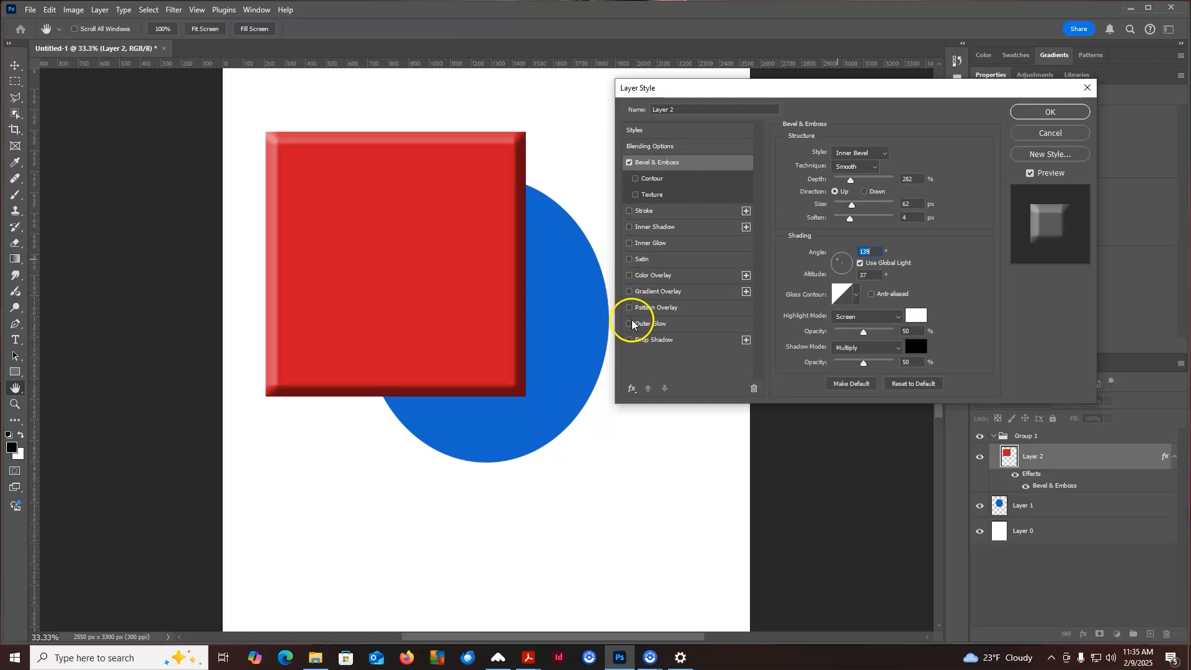
Add a Drop Shadow effect and open its settings, setting the spread to 22%
left_click(628, 340)
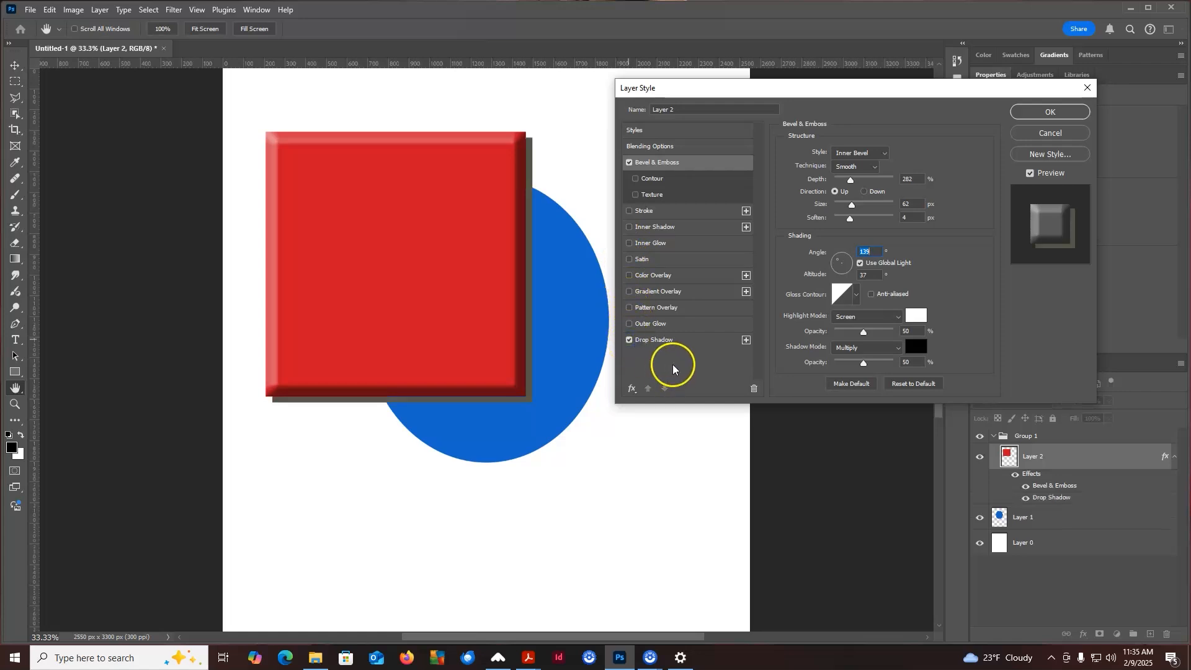
left_click(674, 340)
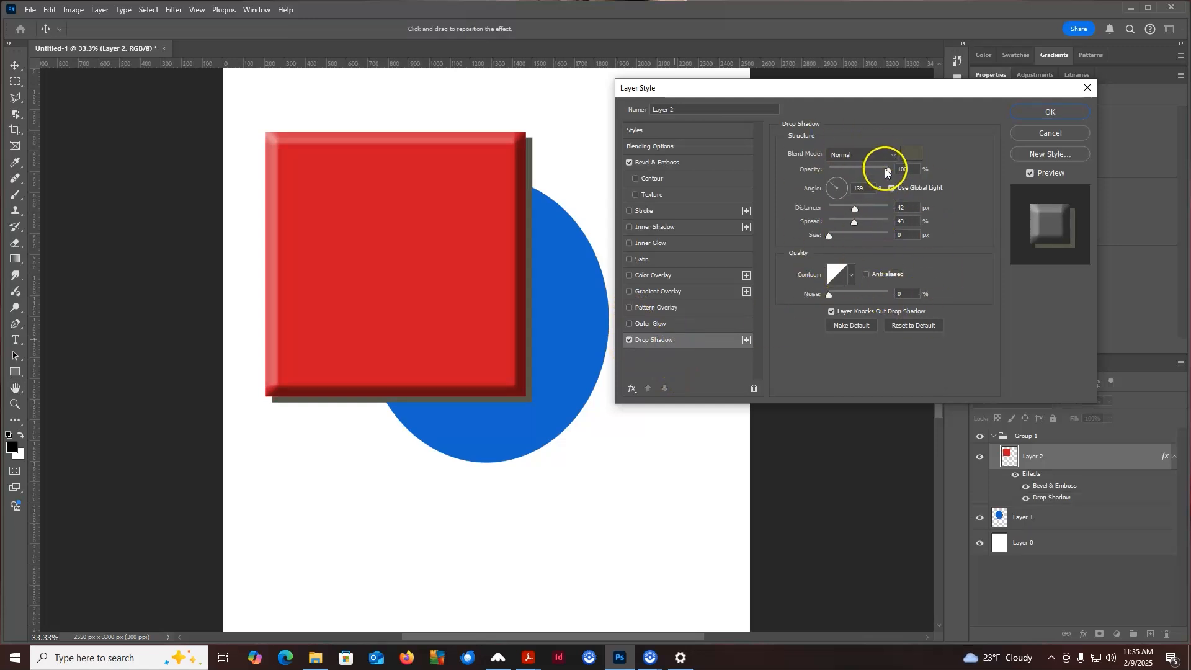
mouse_move(857, 208)
left_mouse_down()
mouse_move(841, 207)
mouse_move(865, 226)
mouse_move(831, 236)
mouse_move(856, 239)
mouse_move(853, 209)
mouse_move(854, 222)
mouse_move(842, 222)
left_mouse_up()
Set the drop shadow colour to black 000000
left_click(911, 152)
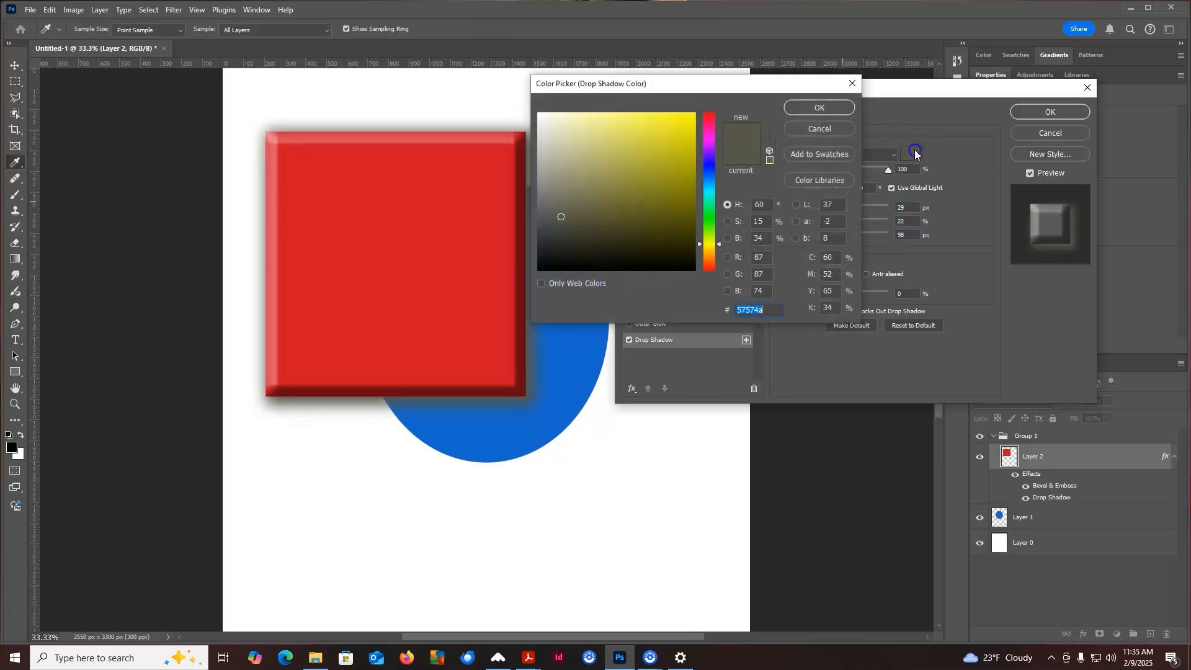
left_click_drag(663, 224, 707, 289)
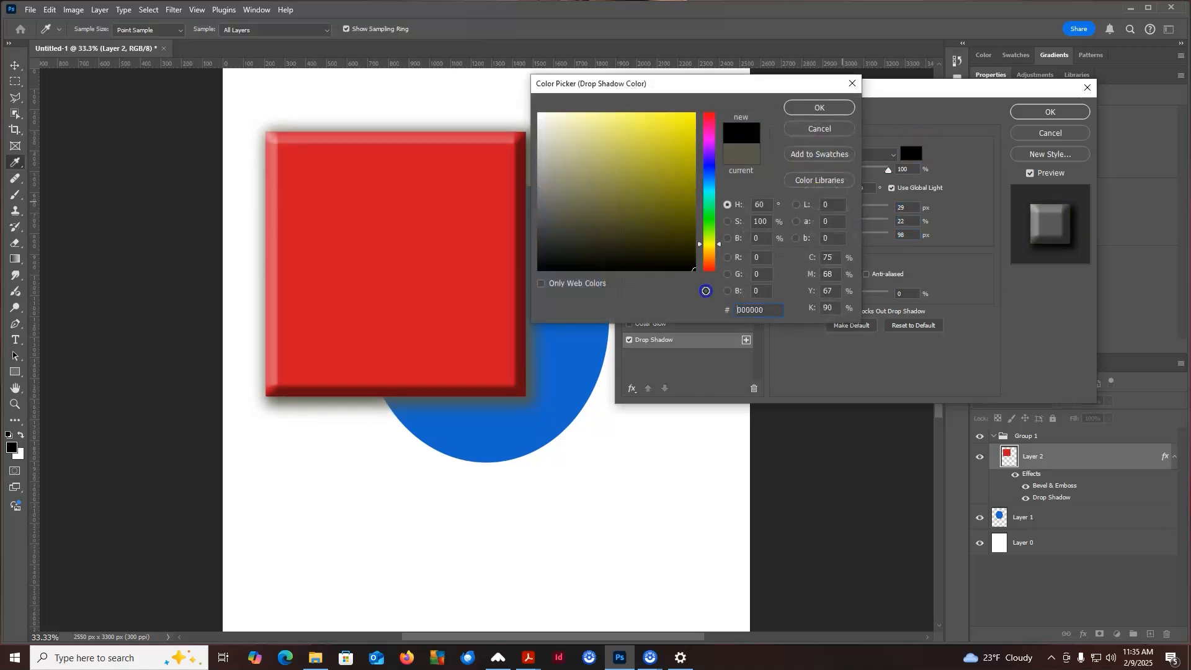
left_click(832, 112)
Set the drop shadow distance to 91 px, opacity to 58% and size to 70 px, and apply the style
left_click_drag(847, 208, 873, 213)
mouse_move(866, 170)
left_mouse_down()
mouse_move(885, 169)
mouse_move(864, 176)
left_mouse_up()
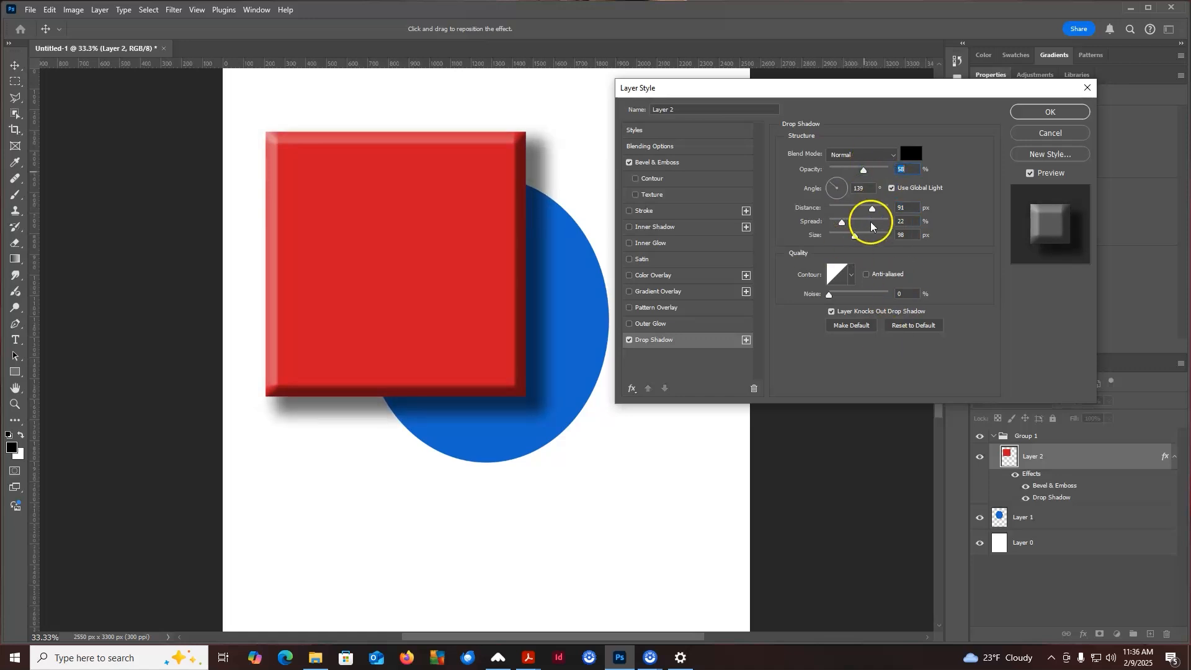
left_click_drag(854, 235, 849, 239)
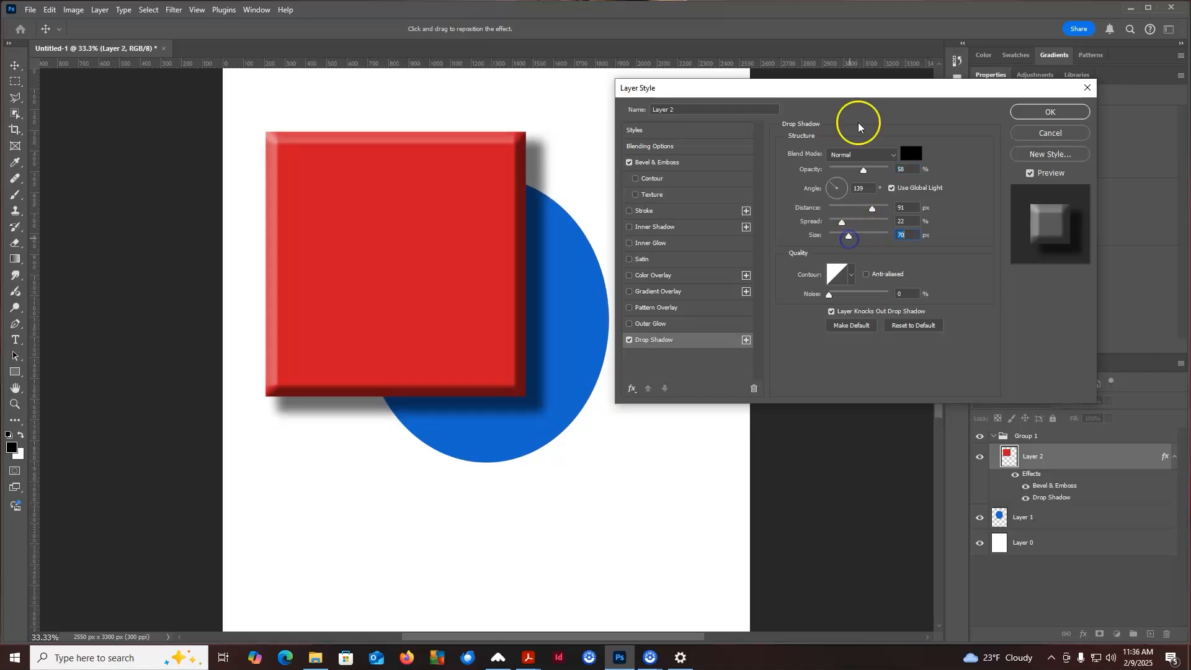
left_click(1035, 112)
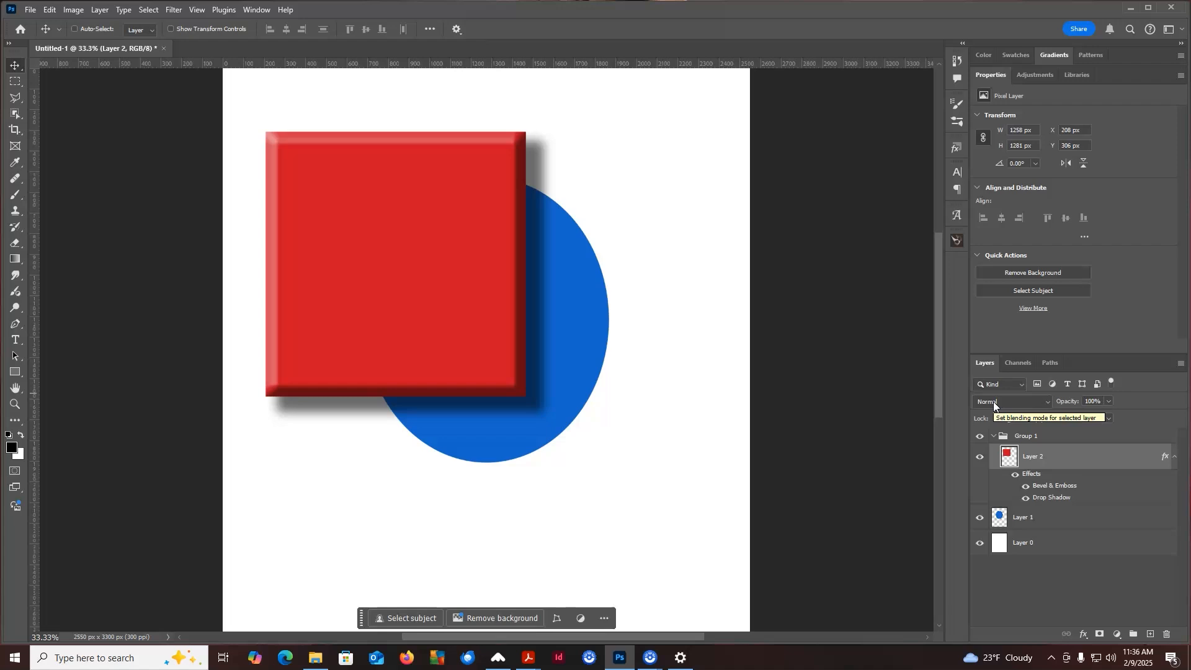
Preview the red square layer's blending modes and keep Normal
left_click(1052, 422)
left_click(1049, 402)
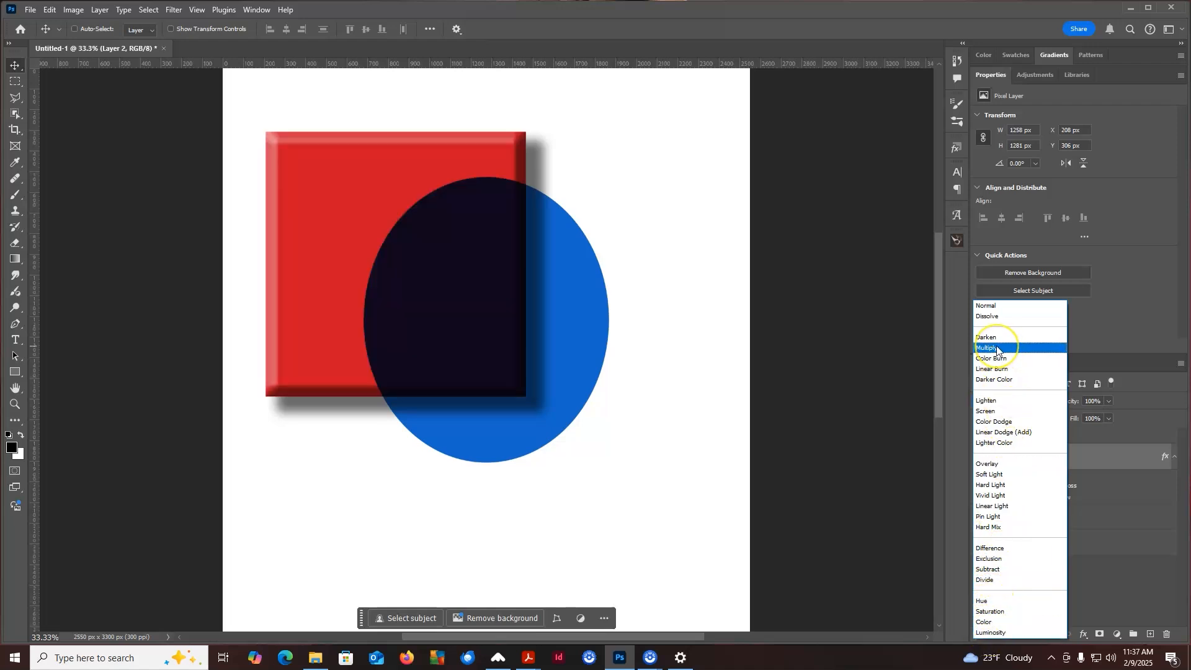
left_click(995, 306)
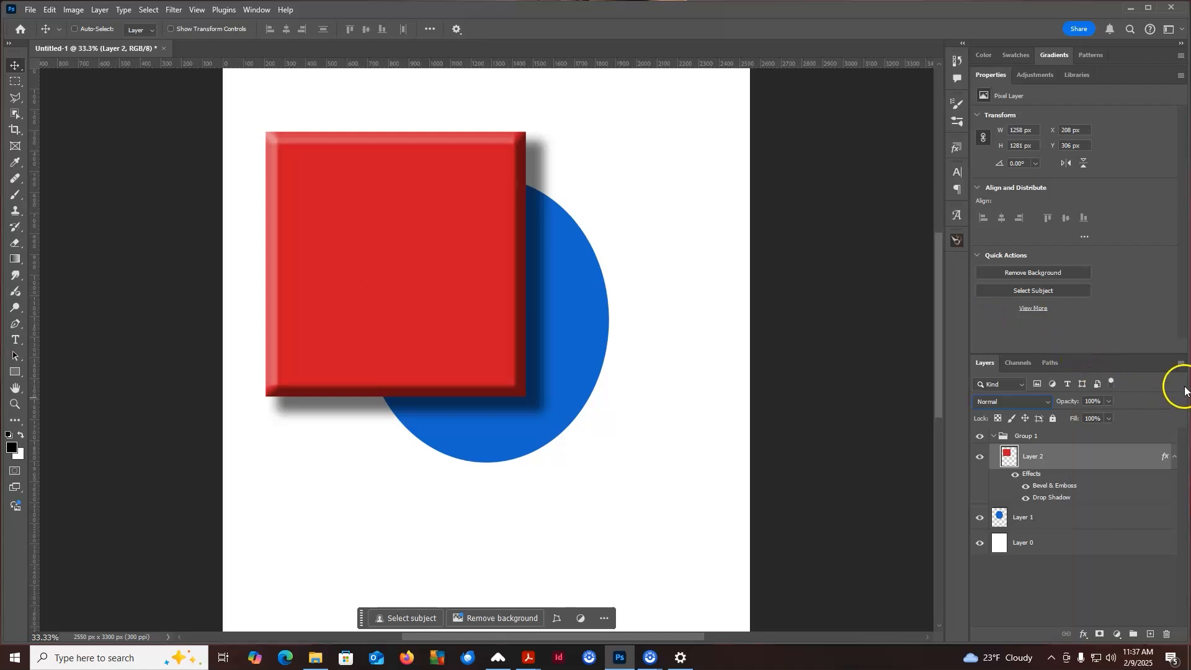
Toggle the red square layer's visibility off and back on
left_click(980, 459)
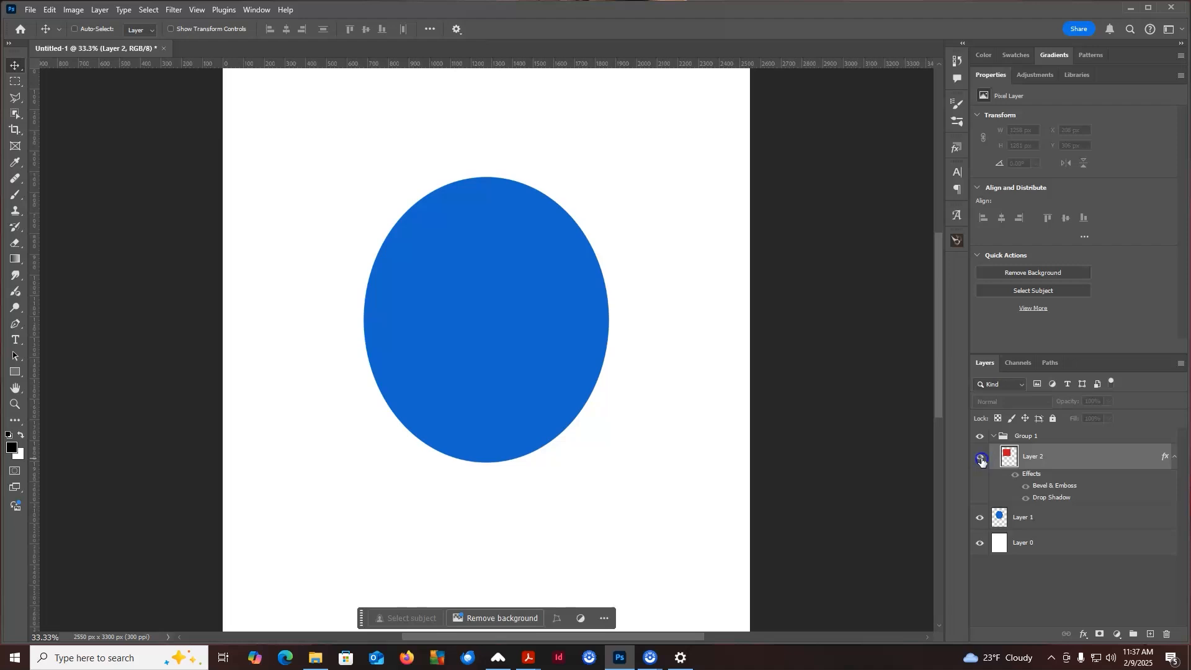
left_click(981, 459)
left_click(980, 459)
left_click(981, 459)
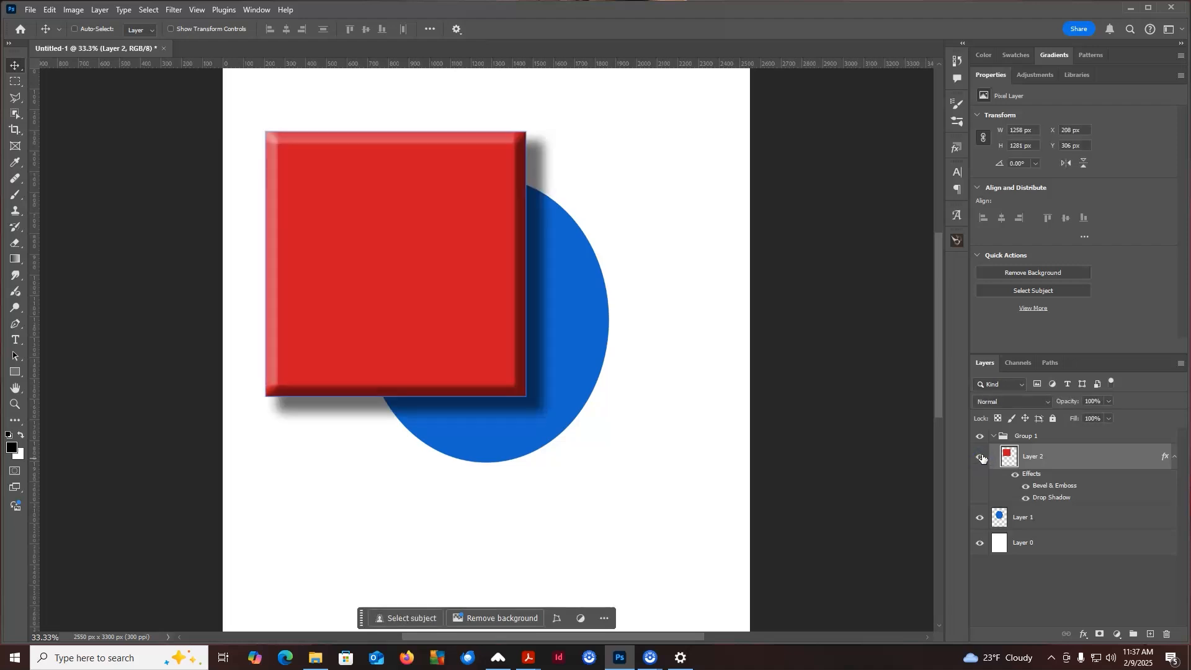
Toggle the Bevel & Emboss and Drop Shadow effects individually, then hide all the layer's effects
left_click(1025, 487)
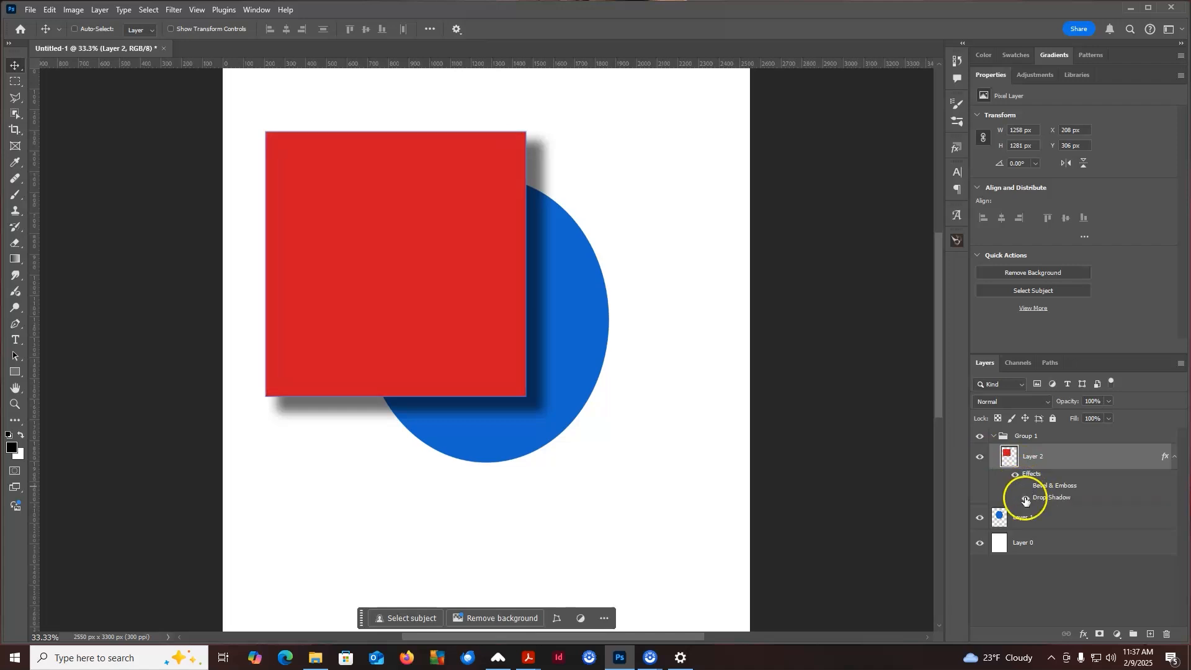
left_click(1025, 486)
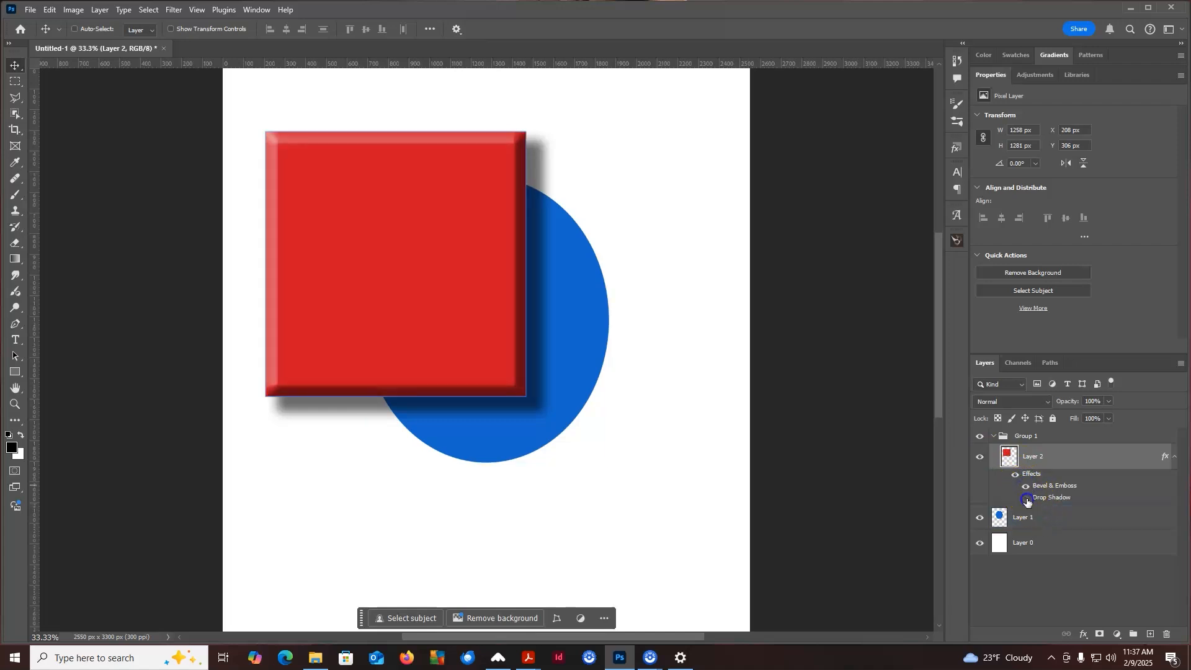
left_click(1025, 498)
left_click(1026, 498)
left_click(1014, 477)
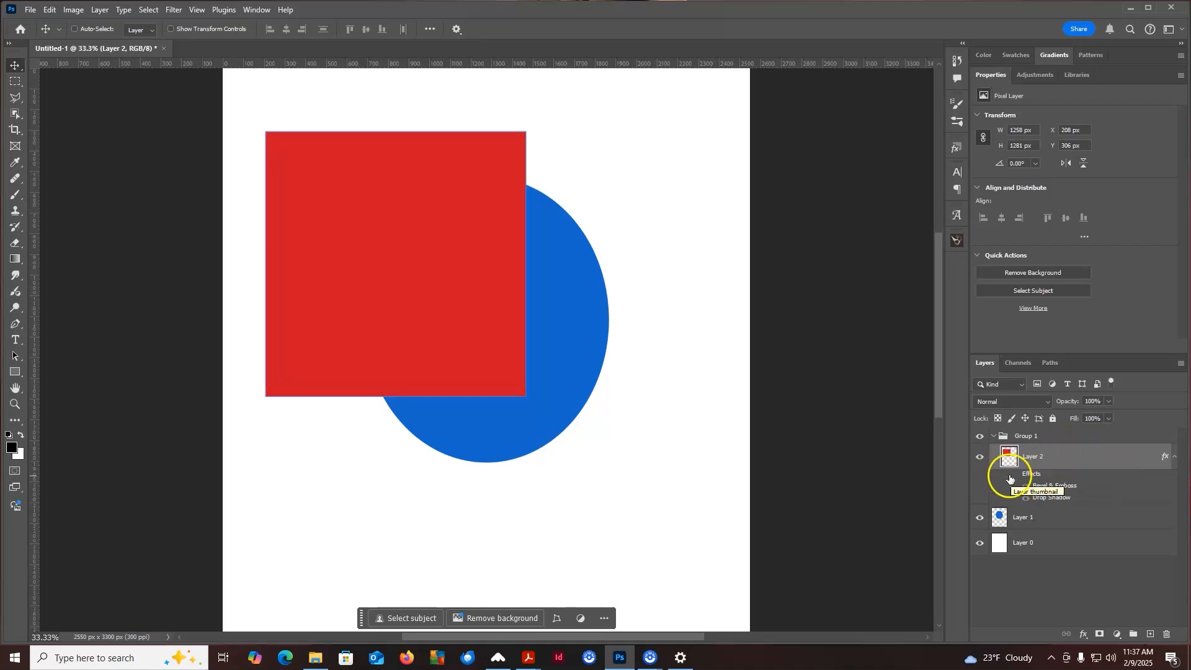
Vary the red square layer's opacity and fill sliders, returning both to 100%
left_click(1117, 437)
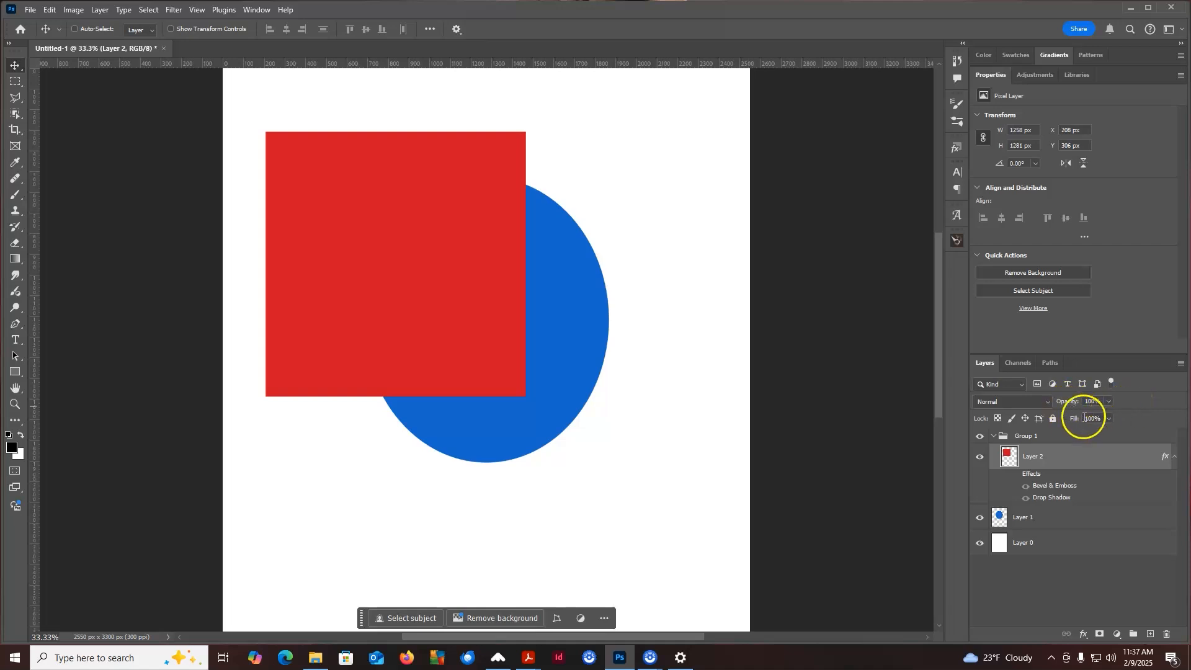
left_click(1108, 401)
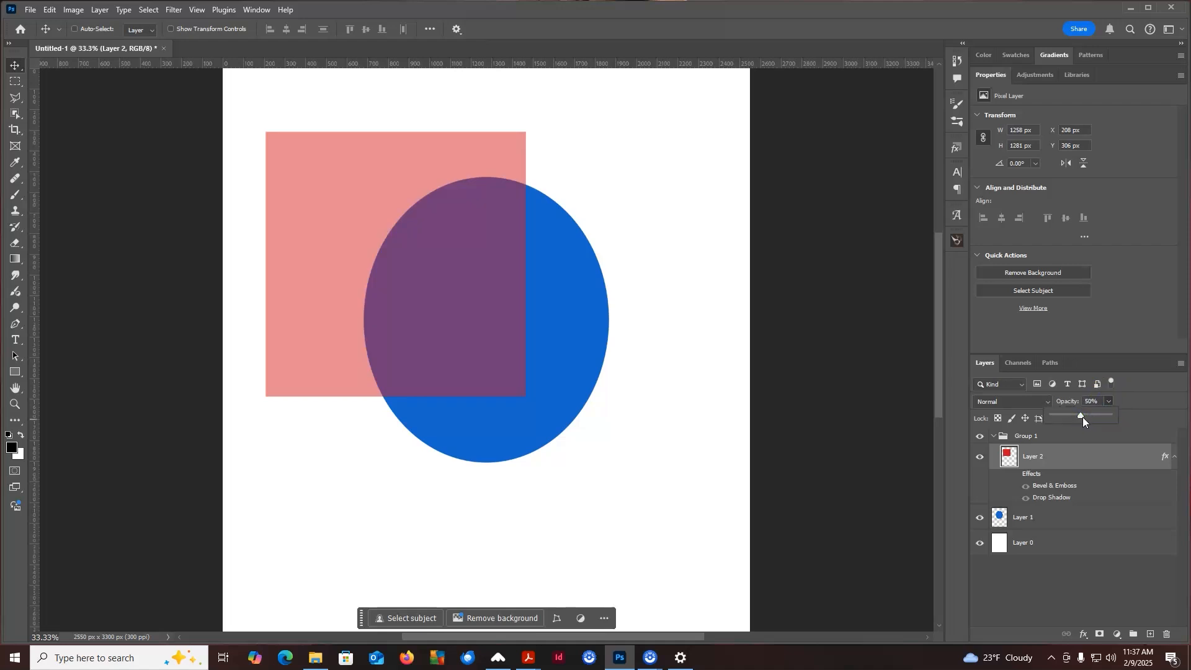
left_click_drag(1081, 417, 1045, 418)
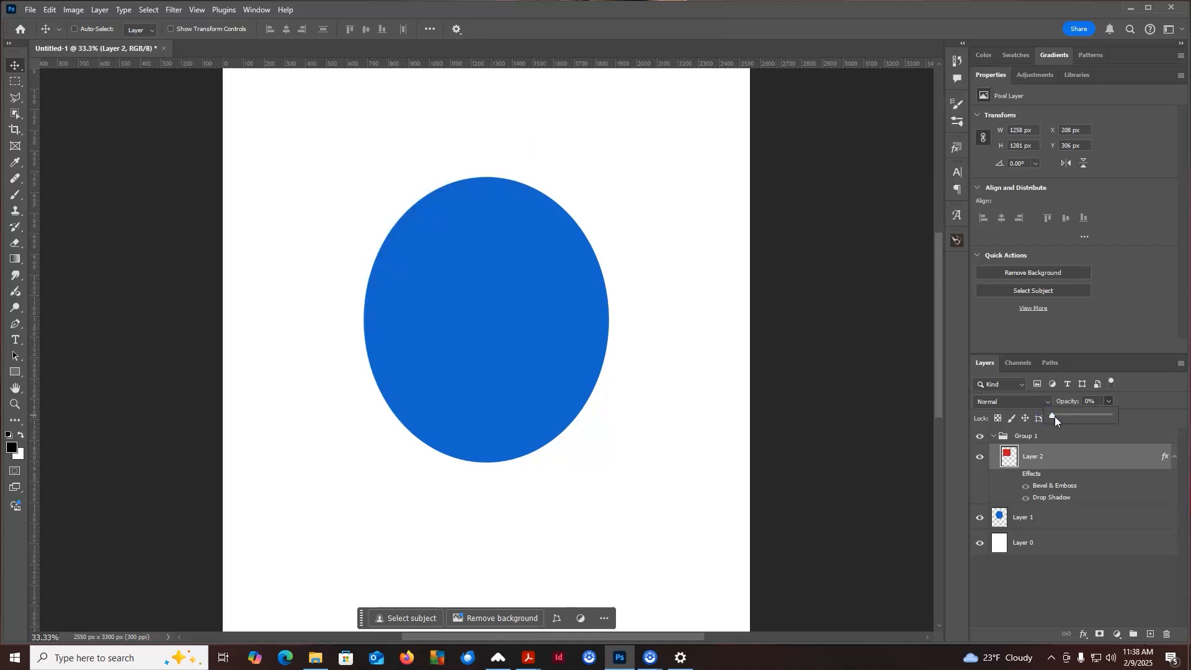
left_click_drag(1054, 417, 1163, 393)
left_click(1081, 436)
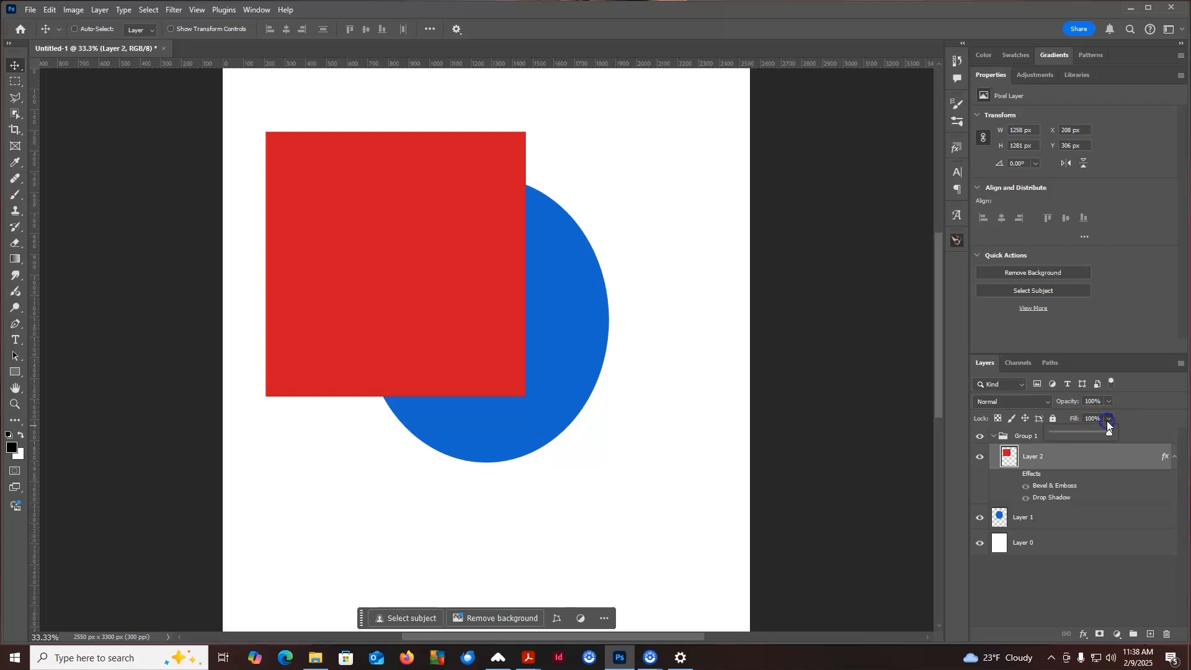
left_click_drag(1082, 436, 1116, 442)
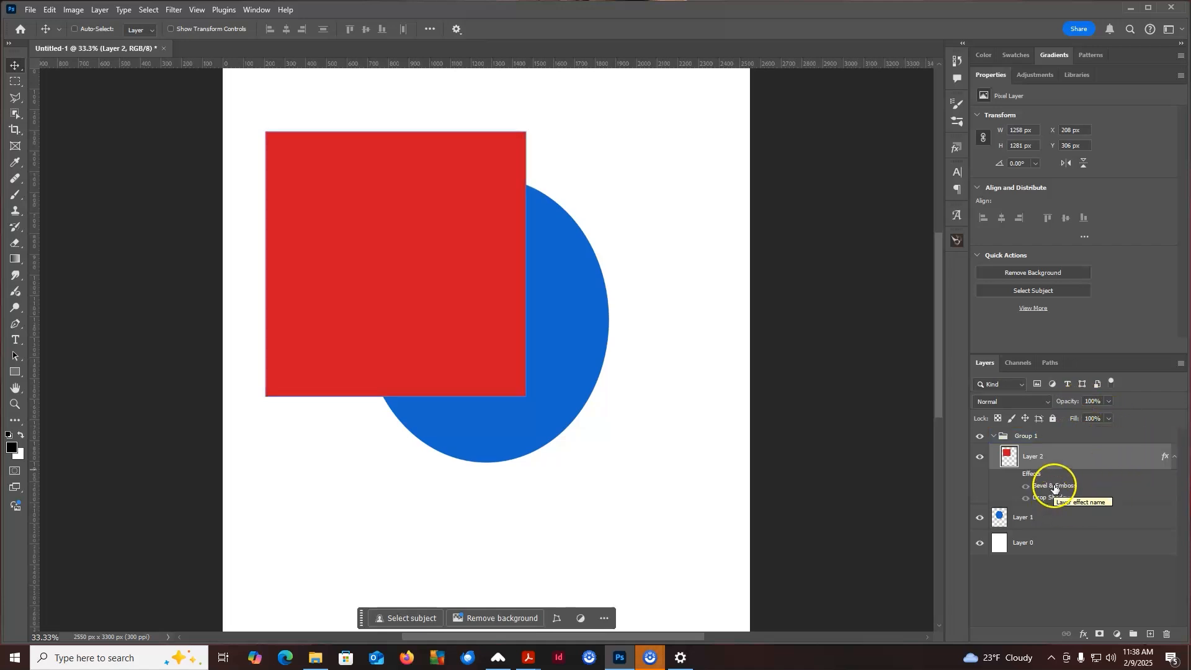
Turn the red square layer's effects back on and vary its opacity and fill again, ending both at 100%
left_click(1016, 475)
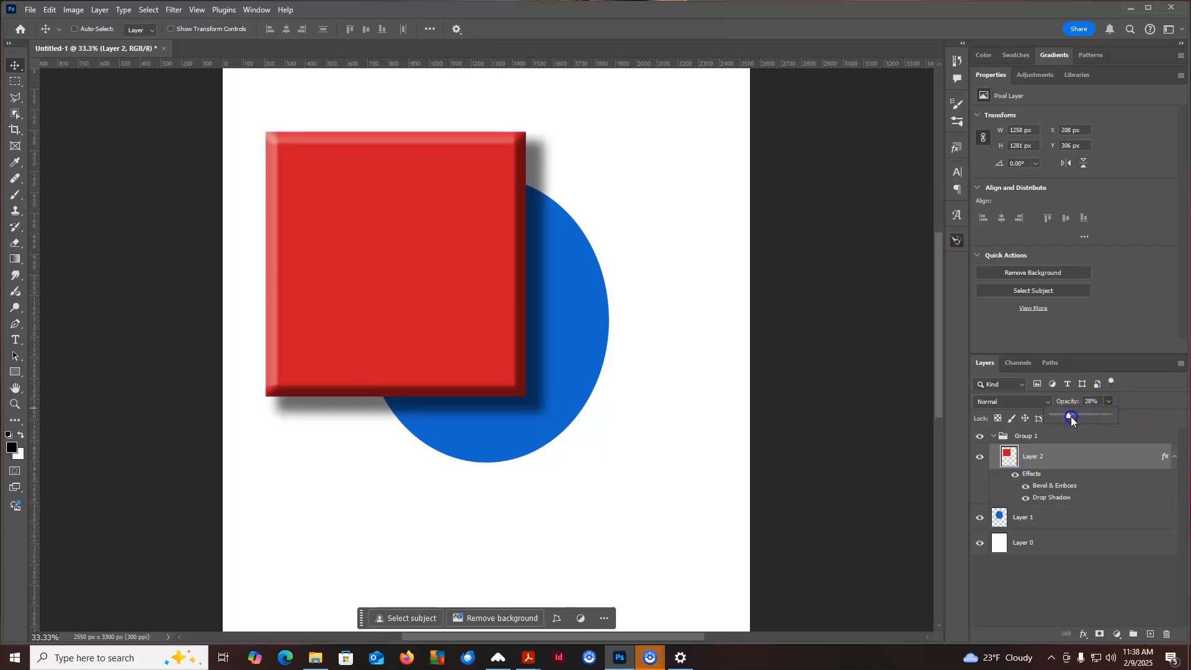
left_click_drag(1071, 419, 1024, 422)
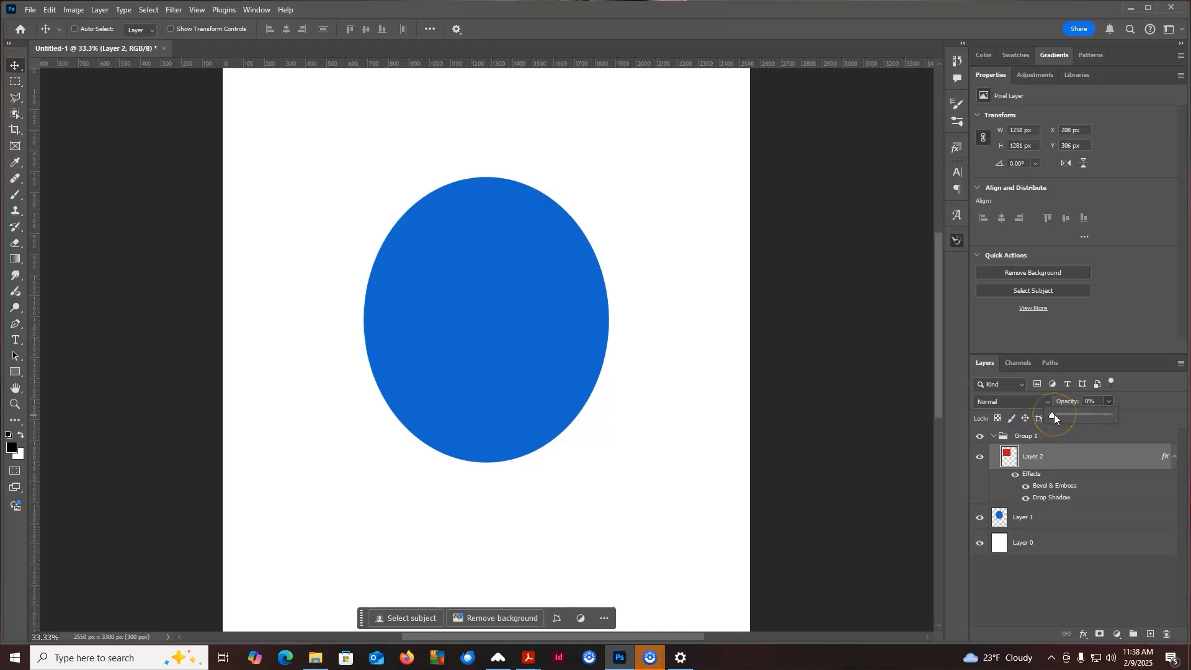
left_click_drag(1054, 414, 1042, 439)
left_click(1108, 418)
left_click(1108, 453)
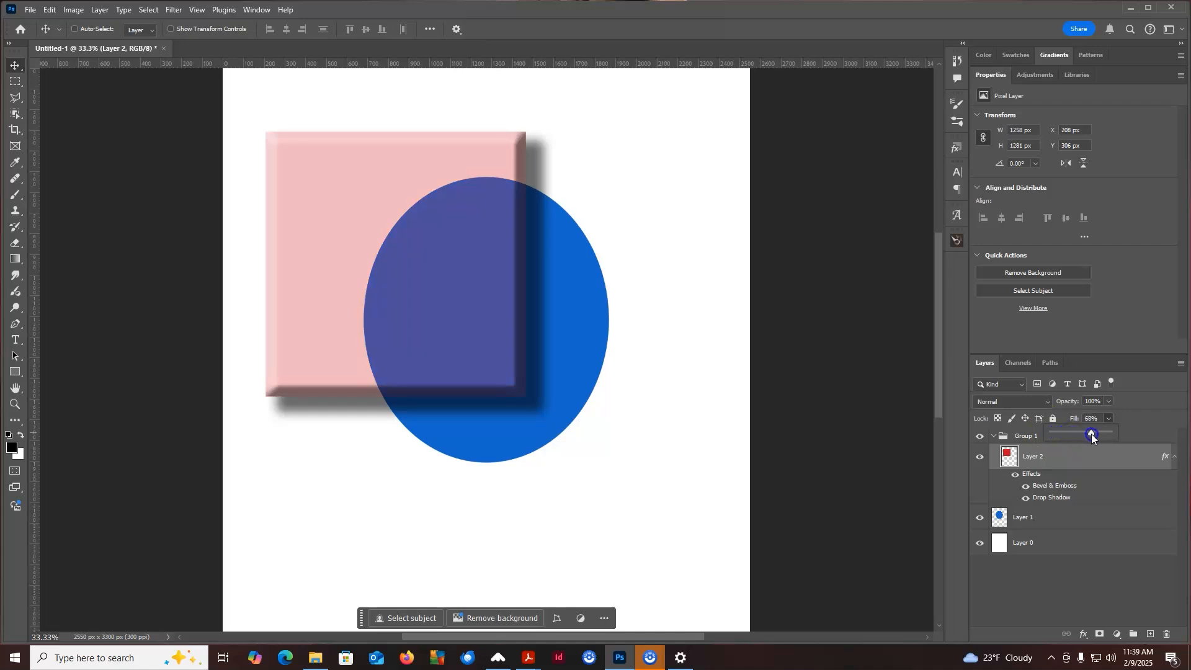
left_click_drag(1091, 434, 1127, 428)
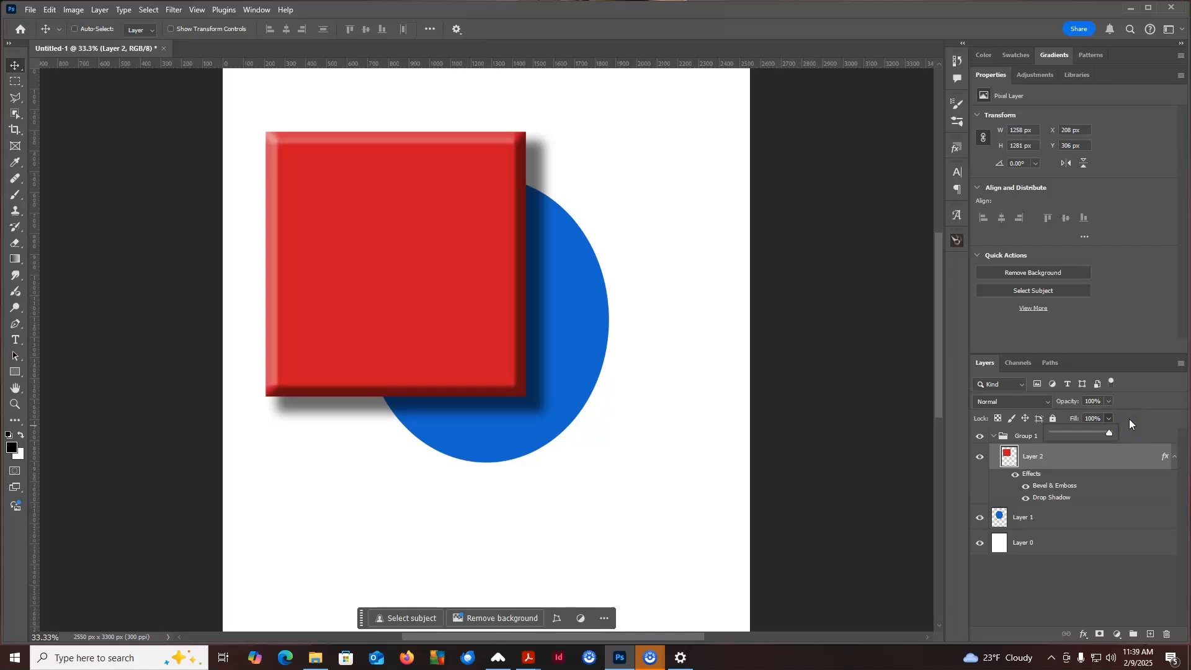
left_click(1133, 417)
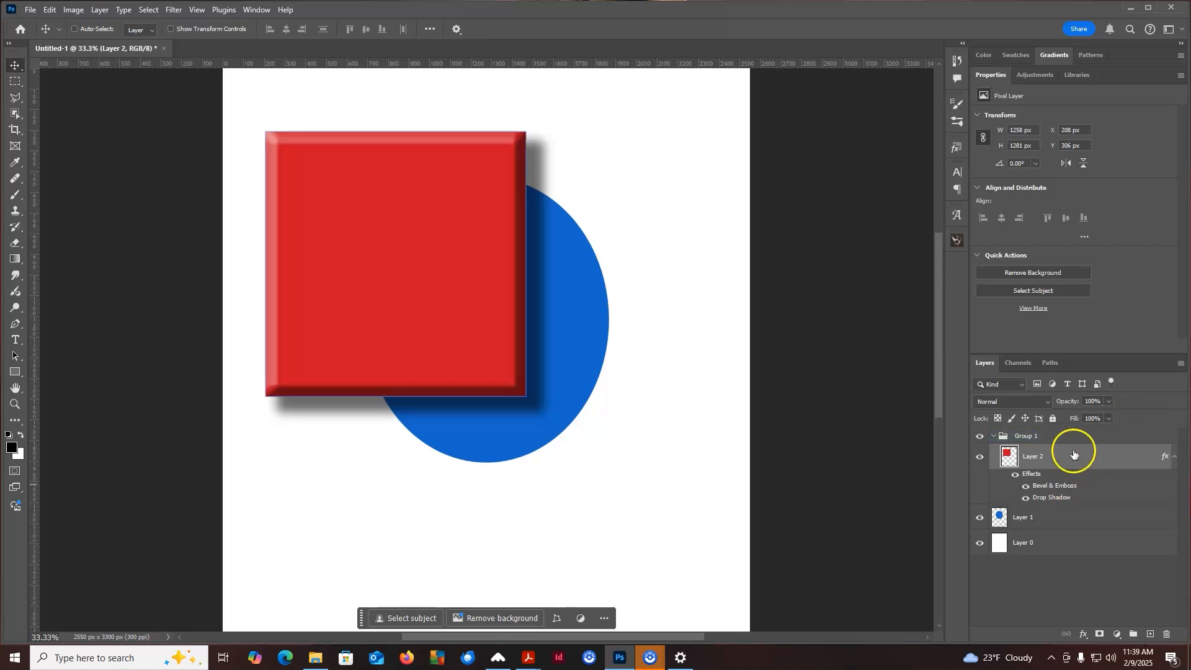
left_click(1084, 432)
mouse_move(1084, 431)
left_mouse_down()
mouse_move(1092, 418)
mouse_move(1092, 440)
left_mouse_up()
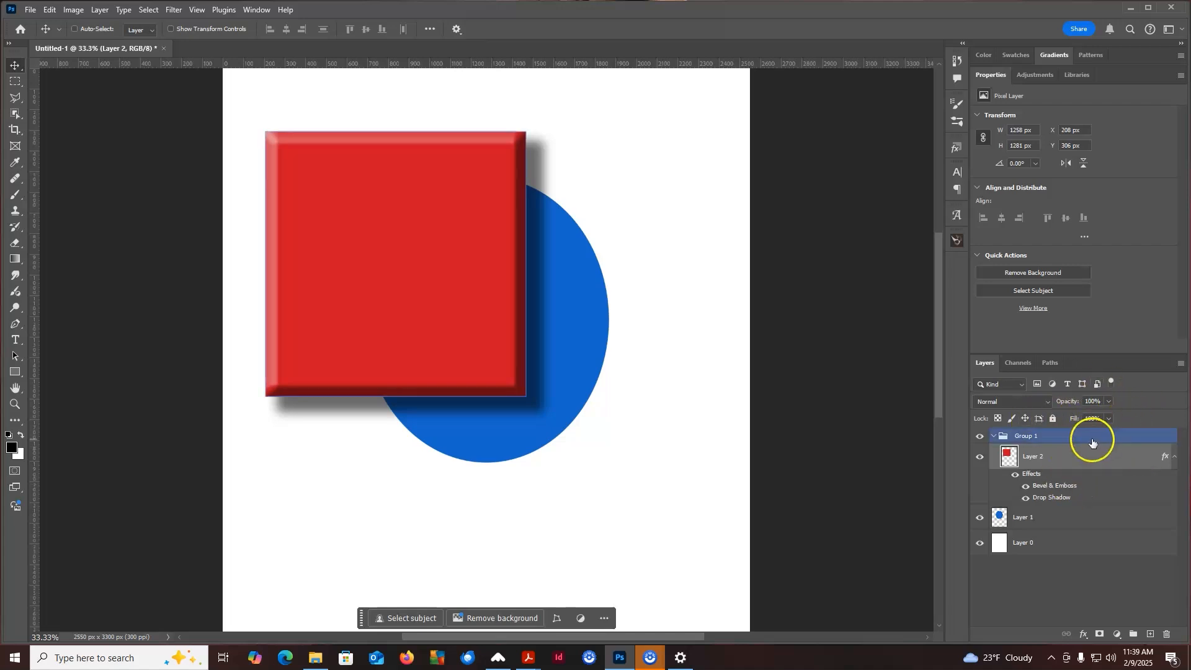
left_click(1134, 464)
left_click(1137, 442)
left_click_drag(1136, 442, 1029, 539)
left_click(1036, 522)
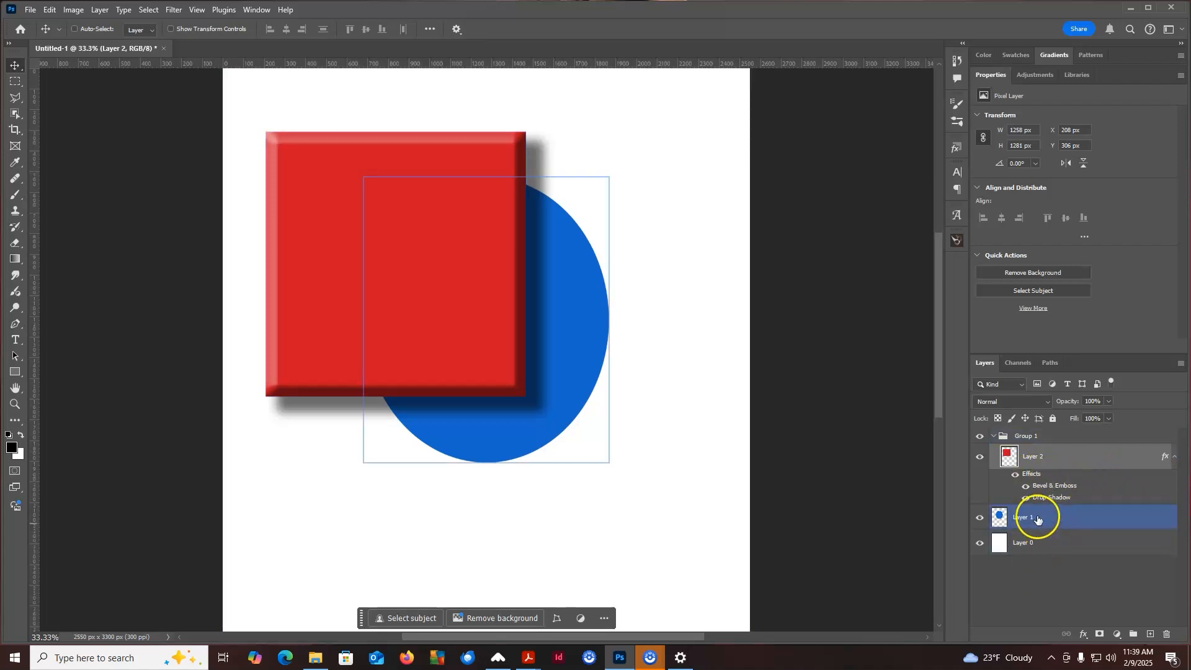
Hide the red square layer's effects and add a layer mask to it, selecting the mask
left_click(1015, 475)
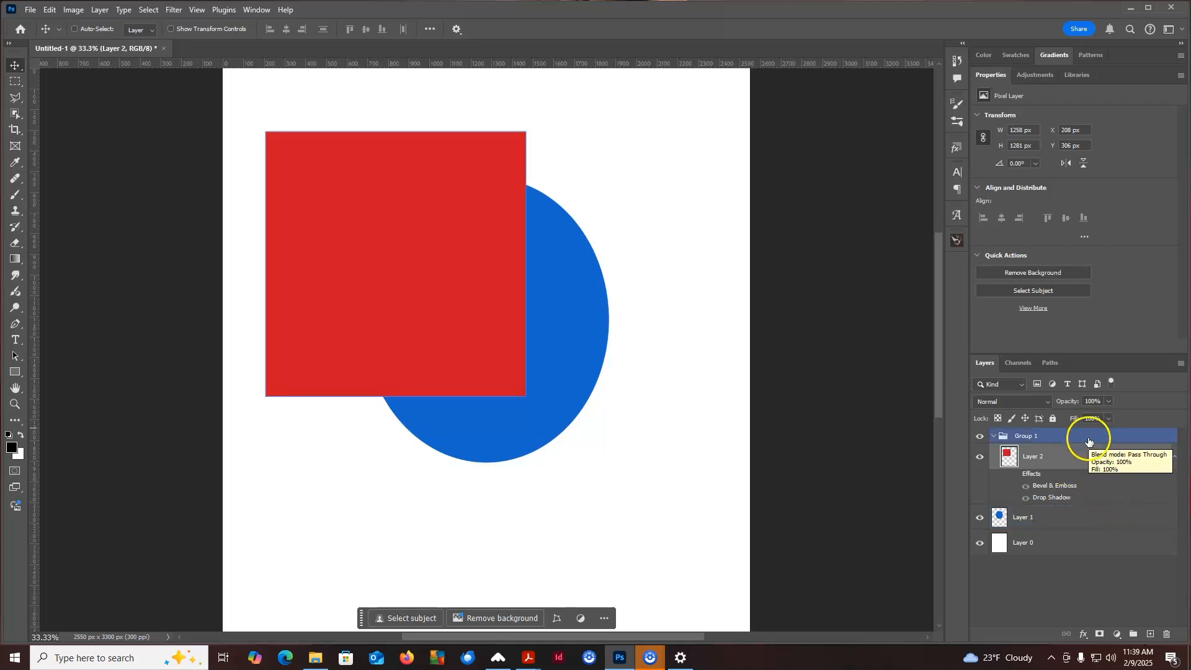
left_click(1099, 635)
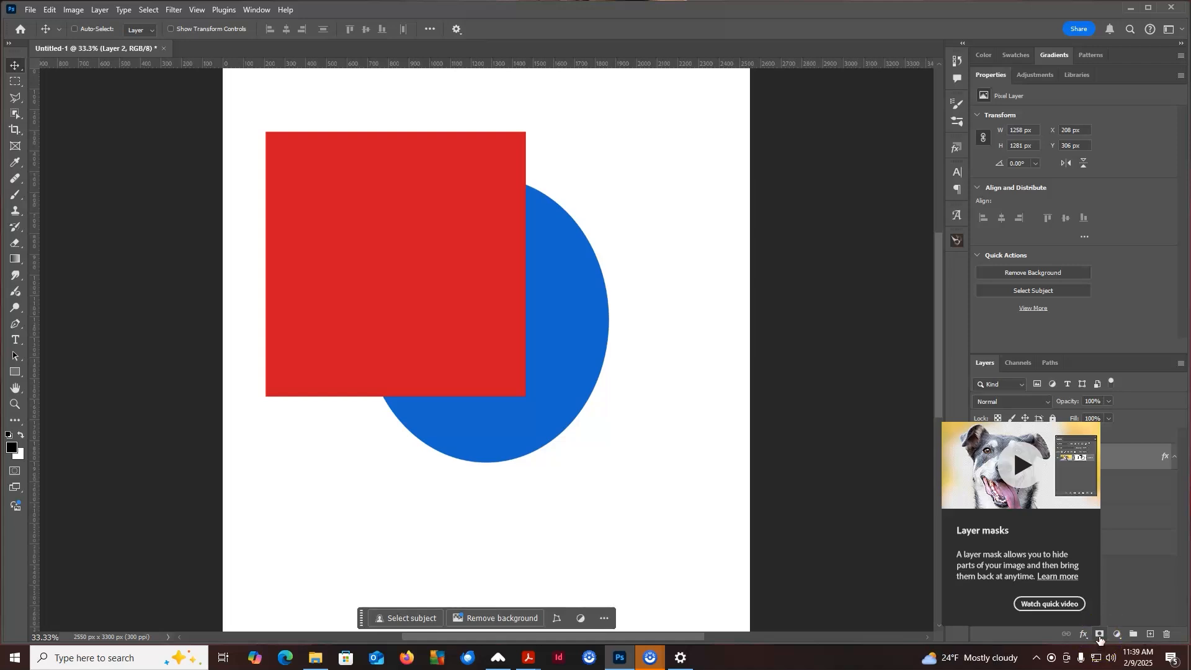
left_click(1099, 635)
left_click(1083, 470)
left_click(1035, 455)
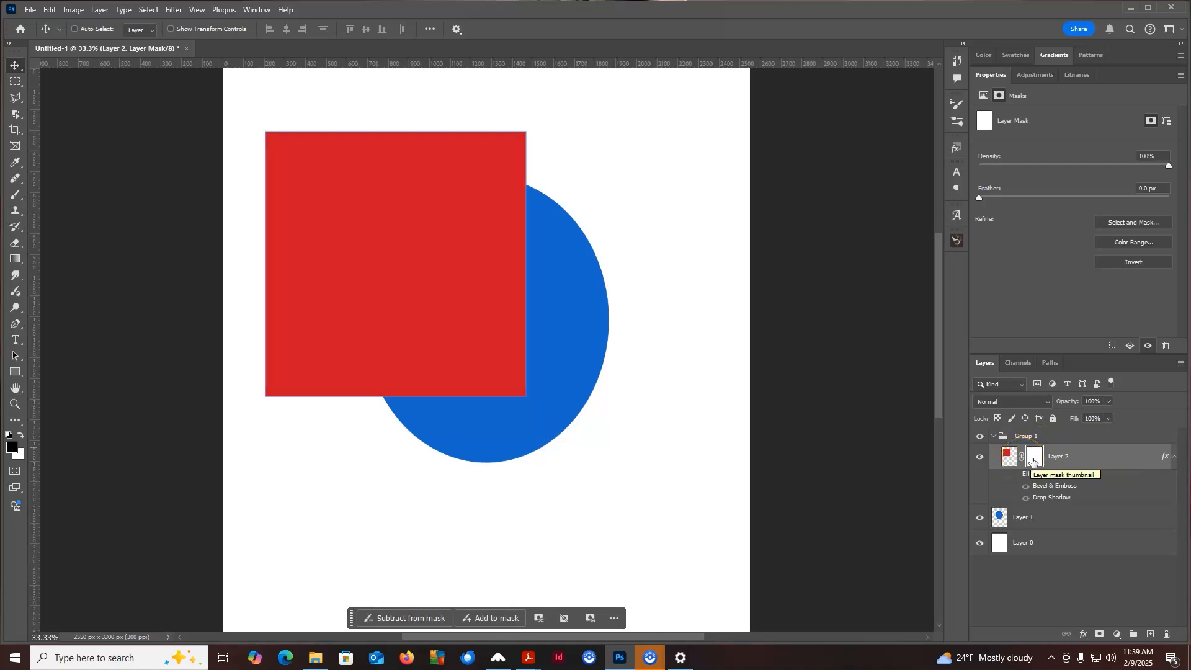
left_click(1033, 460)
Paint black brush strokes on the layer mask to hide parts of the red square
left_click(17, 195)
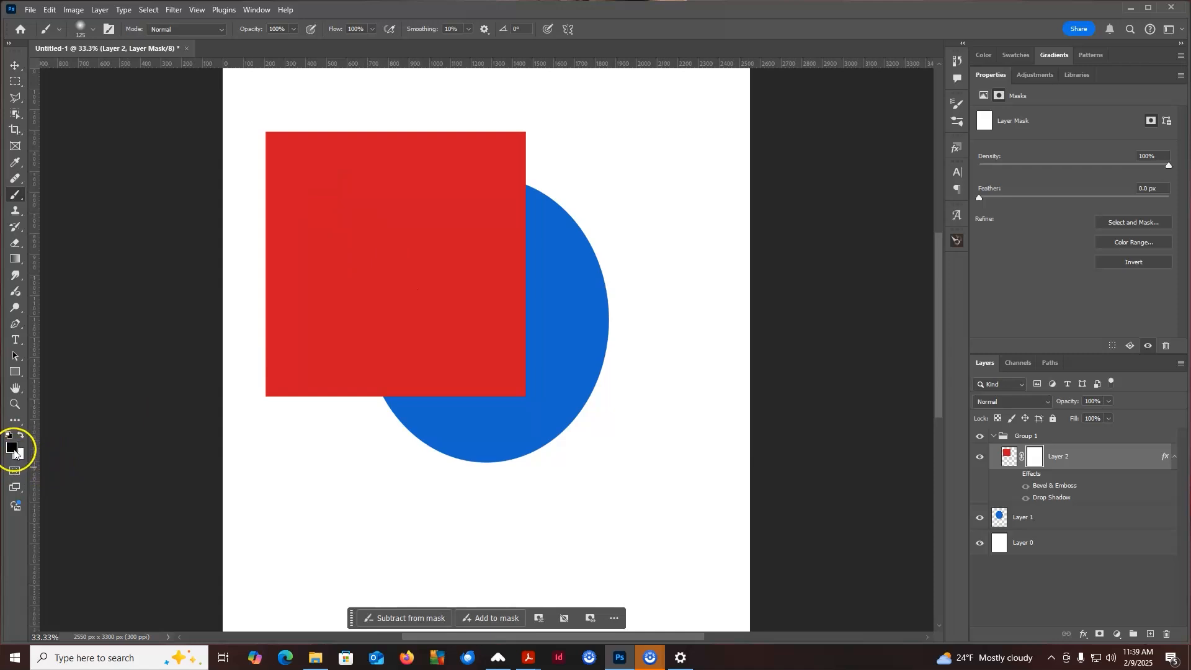
mouse_move(540, 155)
left_mouse_down()
mouse_move(419, 221)
mouse_move(406, 258)
mouse_move(522, 190)
mouse_move(539, 196)
mouse_move(374, 253)
mouse_move(420, 281)
mouse_move(553, 224)
mouse_move(370, 323)
mouse_move(435, 344)
mouse_move(555, 267)
mouse_move(385, 388)
mouse_move(423, 414)
mouse_move(551, 317)
mouse_move(390, 441)
mouse_move(496, 346)
mouse_move(453, 270)
mouse_move(387, 328)
mouse_move(299, 141)
mouse_move(322, 320)
mouse_move(270, 283)
mouse_move(303, 119)
mouse_move(387, 183)
mouse_move(474, 159)
mouse_move(474, 203)
mouse_move(490, 119)
mouse_move(533, 184)
mouse_move(505, 136)
mouse_move(419, 184)
mouse_move(387, 400)
mouse_move(339, 409)
mouse_move(343, 303)
mouse_move(330, 284)
mouse_move(331, 352)
mouse_move(298, 394)
mouse_move(300, 298)
mouse_move(263, 297)
left_mouse_up()
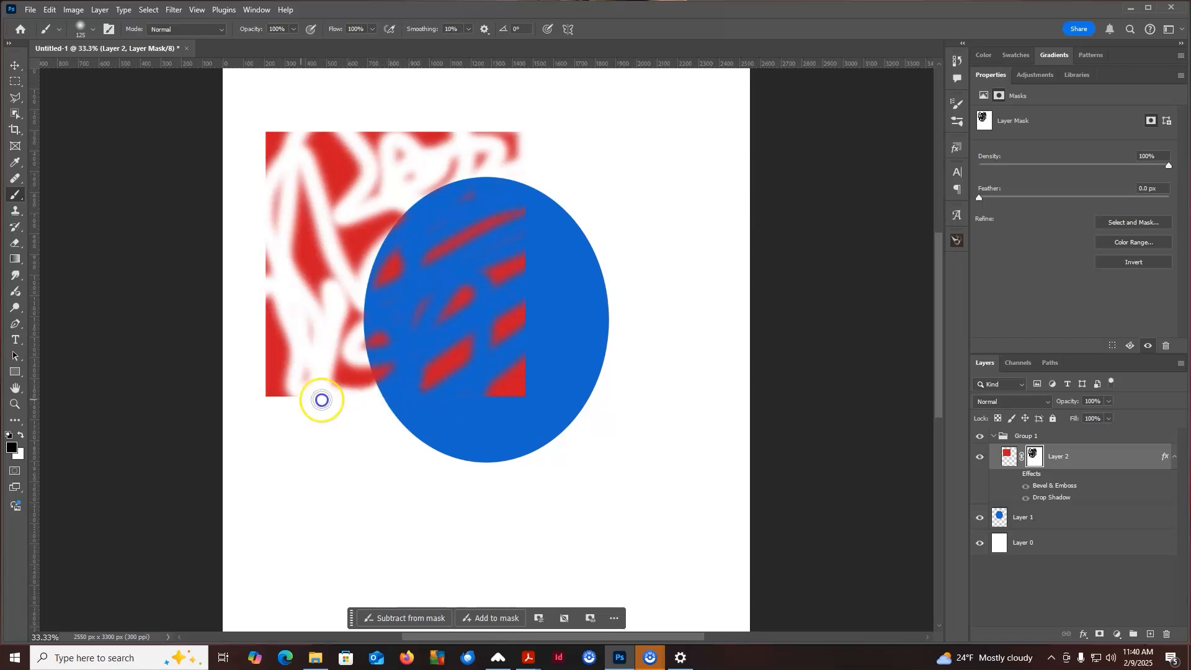
mouse_move(245, 300)
left_mouse_down()
mouse_move(274, 411)
mouse_move(262, 300)
mouse_move(302, 383)
mouse_move(291, 297)
mouse_move(314, 370)
left_mouse_up()
left_click_drag(493, 413, 534, 395)
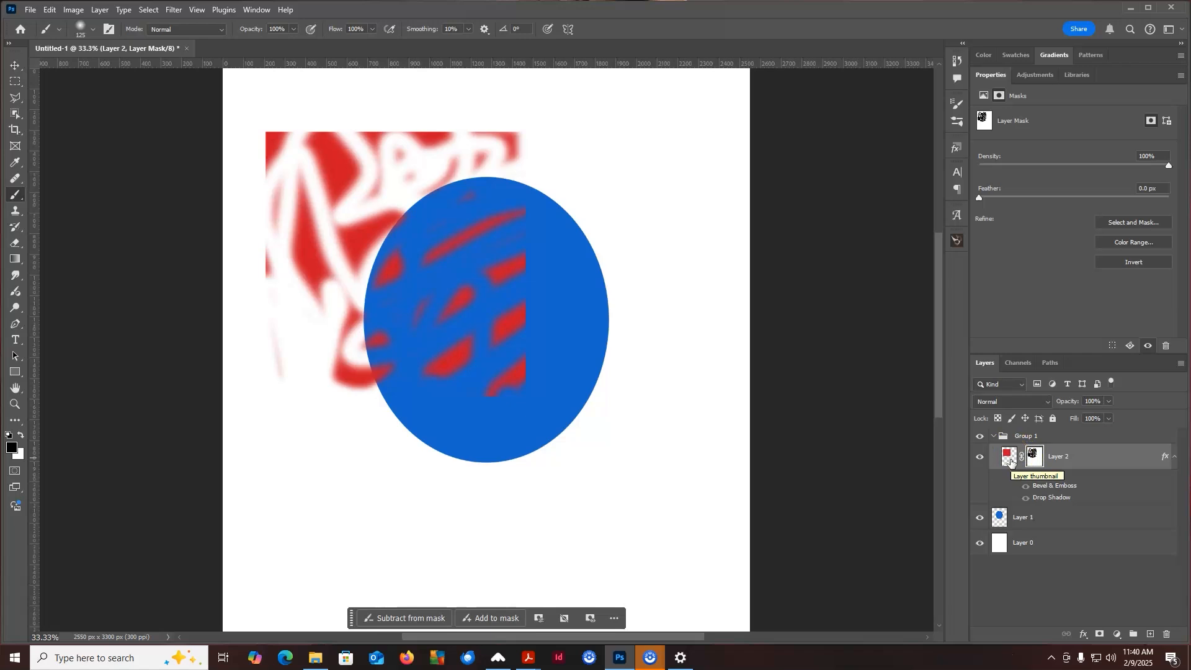
Unlink the mask from the red square layer and move the mask's painted pattern
left_click(1032, 456)
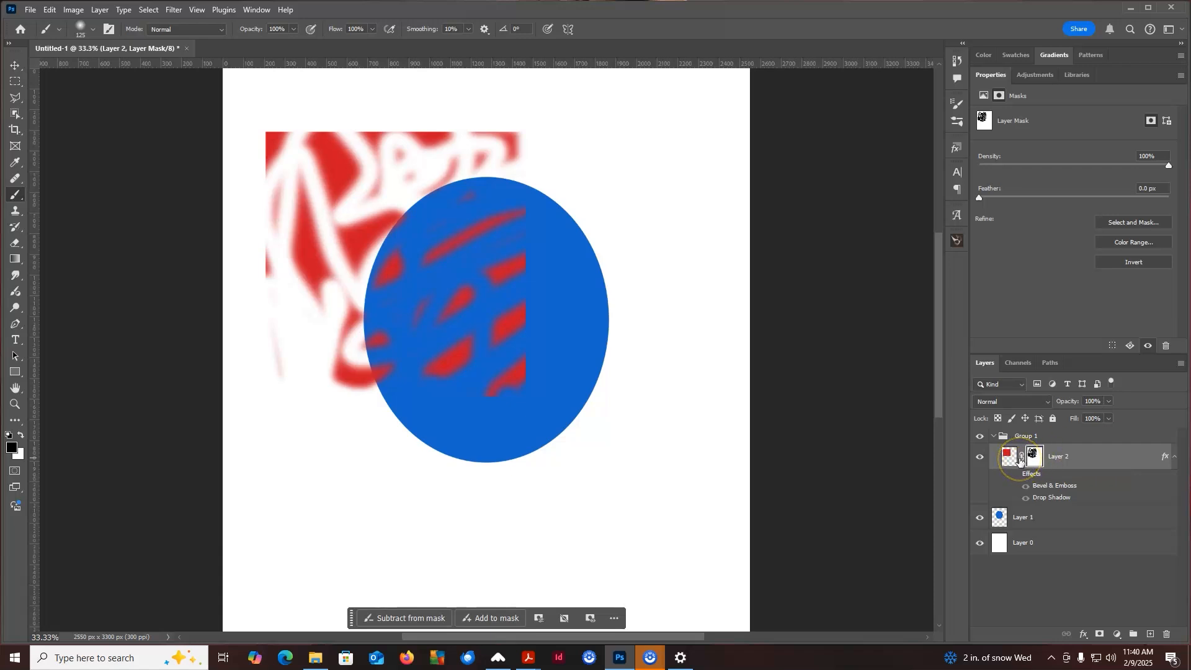
left_click(1021, 458)
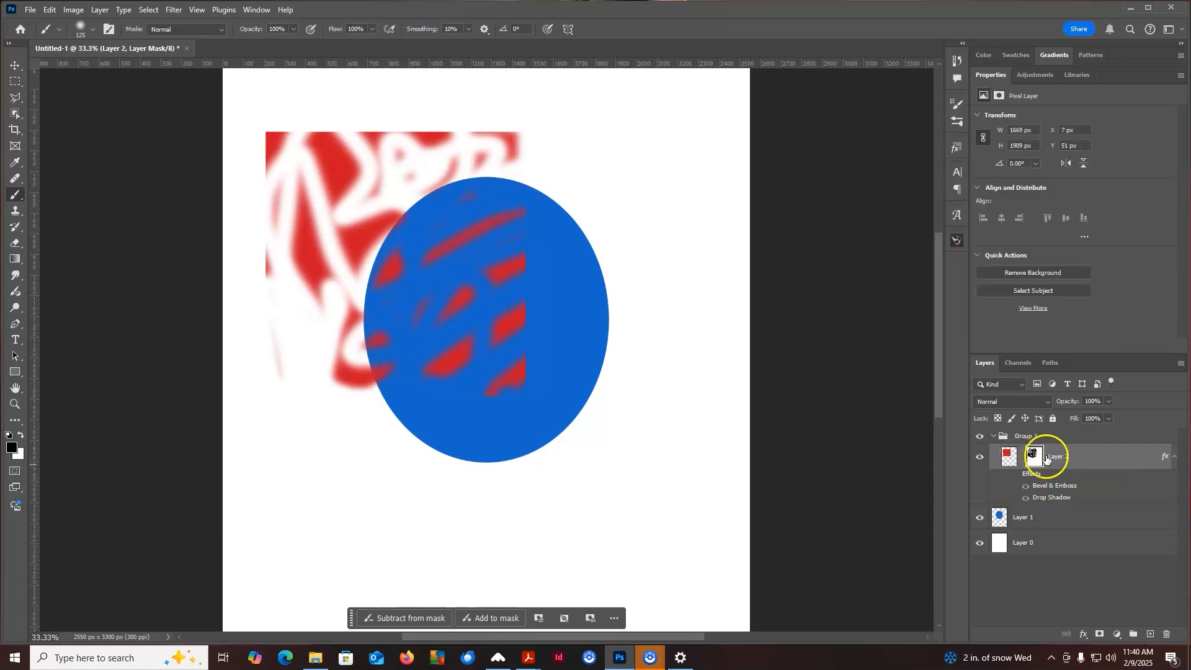
left_click(1034, 456)
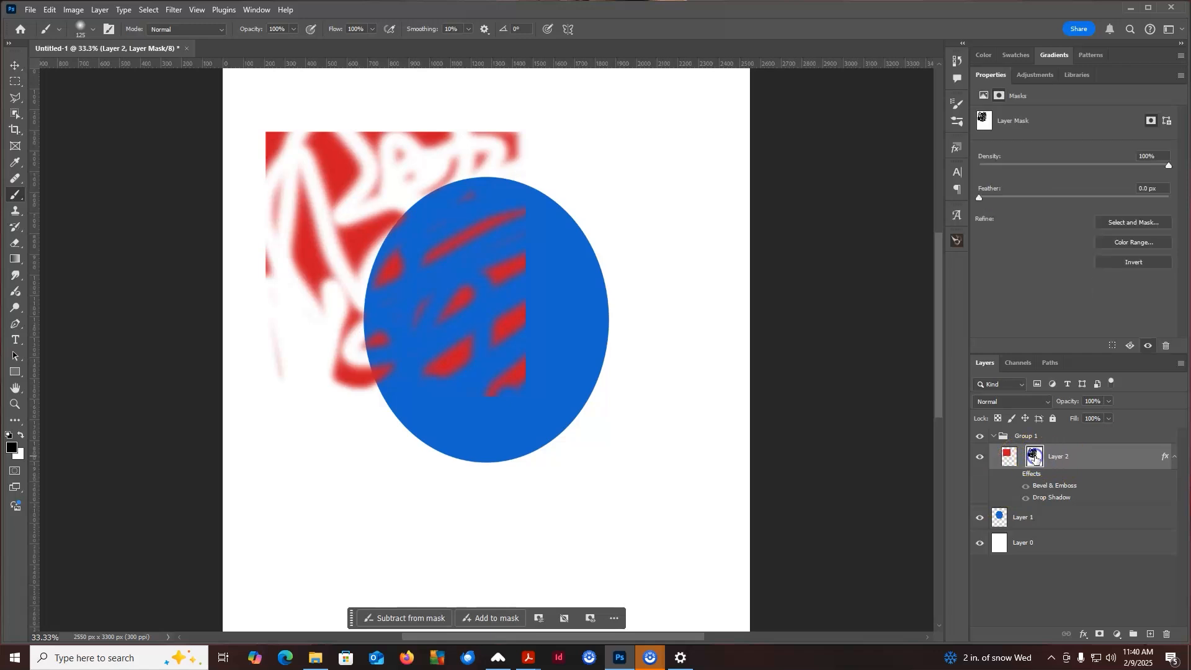
left_click(16, 65)
left_click_drag(497, 300, 482, 197)
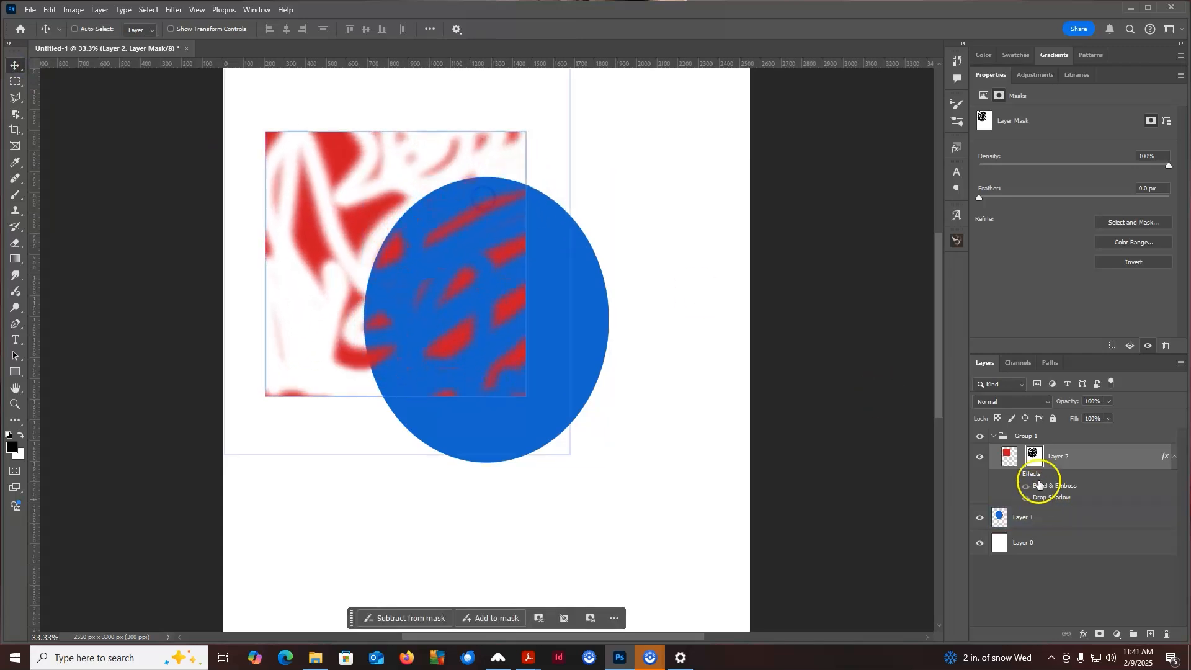
Move the red square's pixels independently of the mask, slightly up and right
left_click(1007, 456)
mouse_move(432, 218)
left_mouse_down()
mouse_move(438, 248)
mouse_move(475, 247)
mouse_move(474, 198)
mouse_move(403, 203)
mouse_move(421, 265)
mouse_move(471, 234)
mouse_move(453, 203)
mouse_move(433, 226)
mouse_move(444, 232)
left_mouse_up()
left_click(1021, 457)
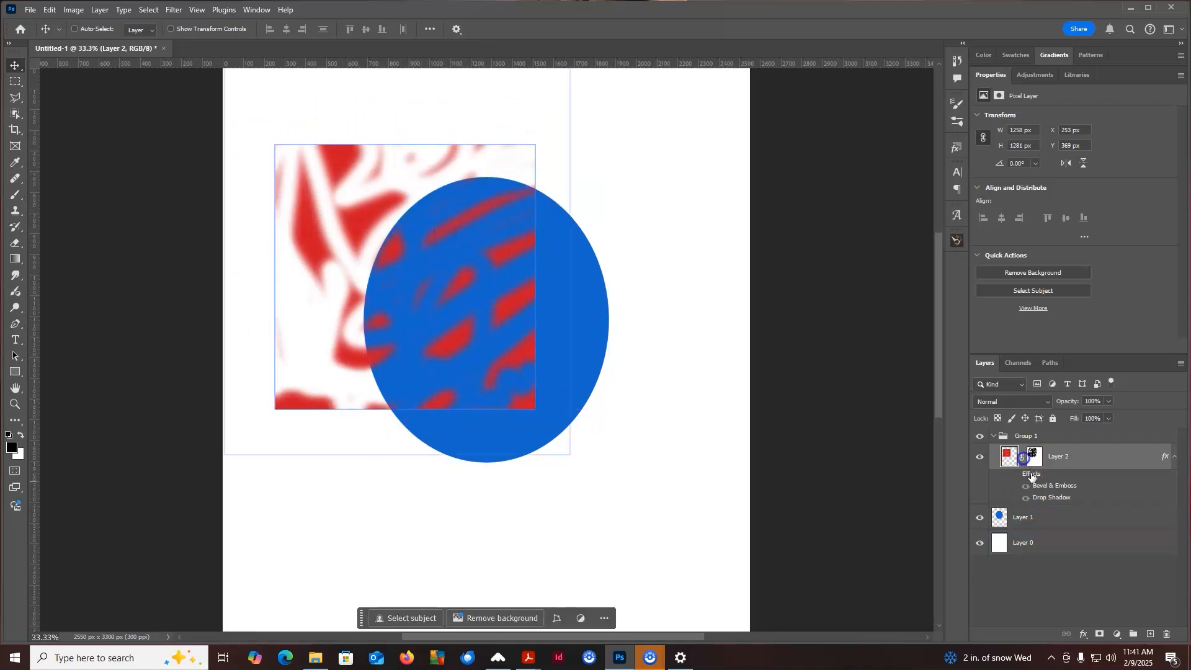
mouse_move(345, 216)
left_mouse_down()
mouse_move(446, 217)
mouse_move(549, 195)
mouse_move(379, 189)
mouse_move(360, 290)
mouse_move(464, 204)
mouse_move(406, 262)
mouse_move(347, 199)
left_mouse_up()
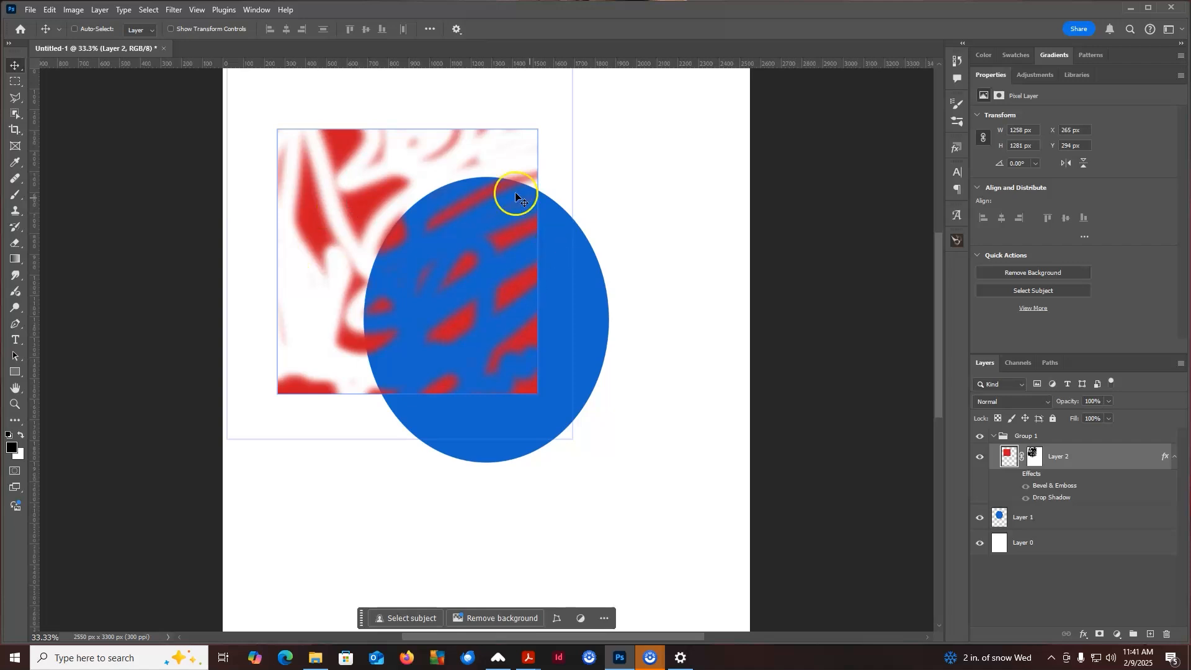
Delete the red square layer's mask
left_click(662, 474, "ctrl")
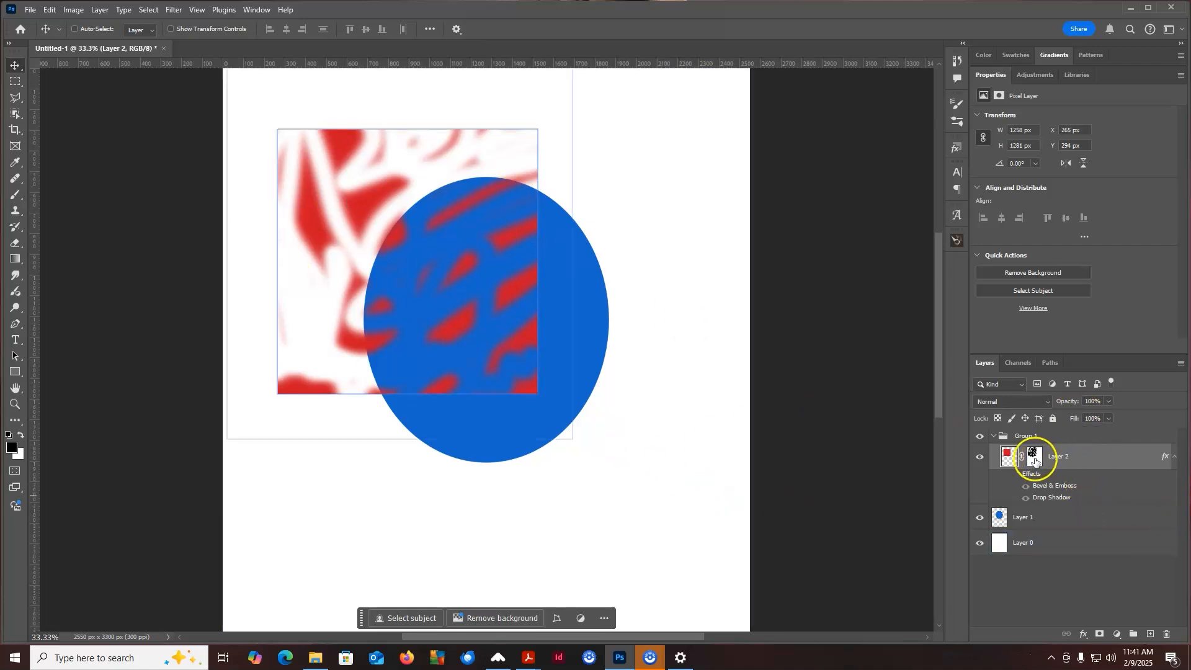
left_click(1034, 456)
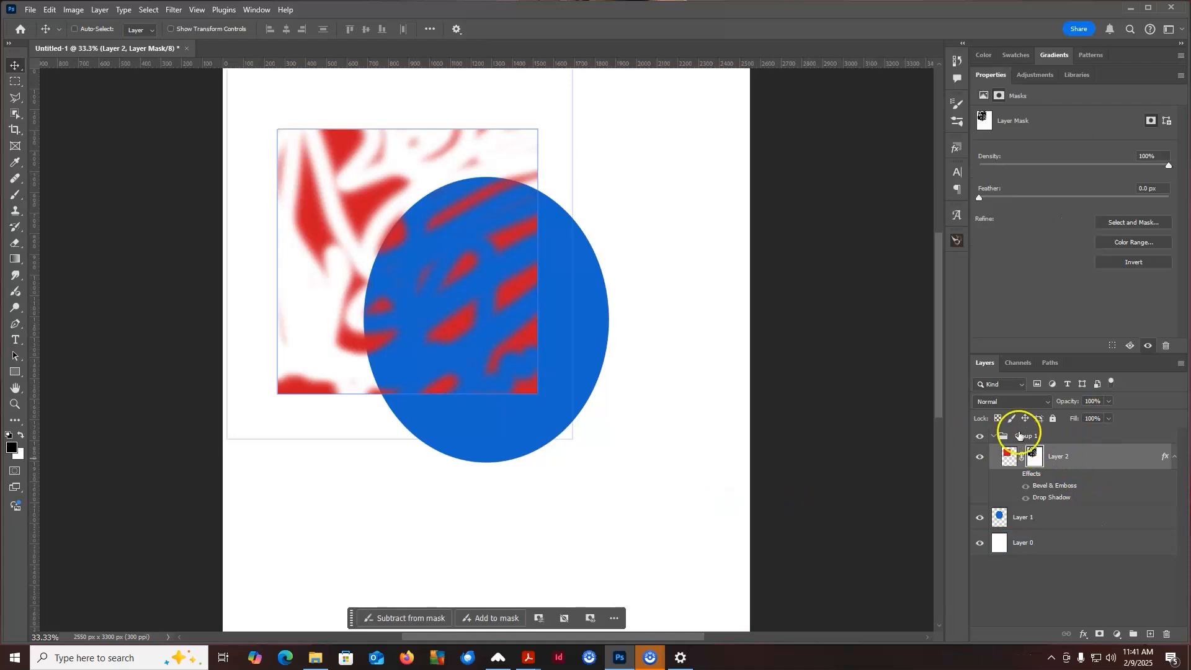
right_click(1034, 458)
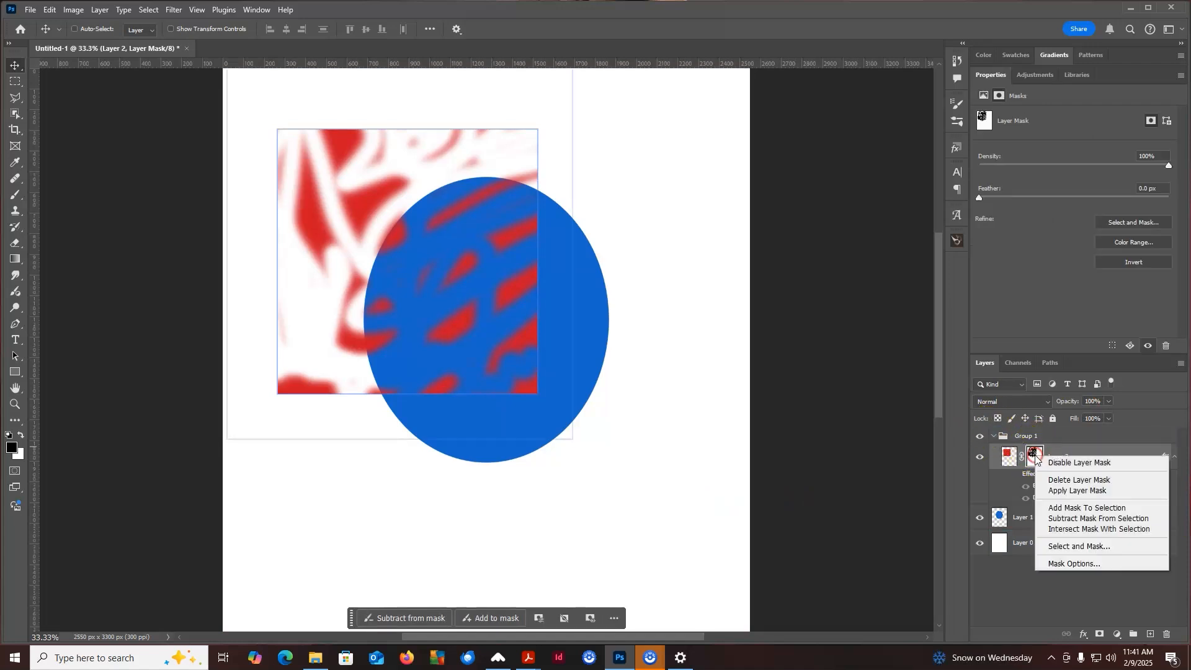
left_click(1068, 480)
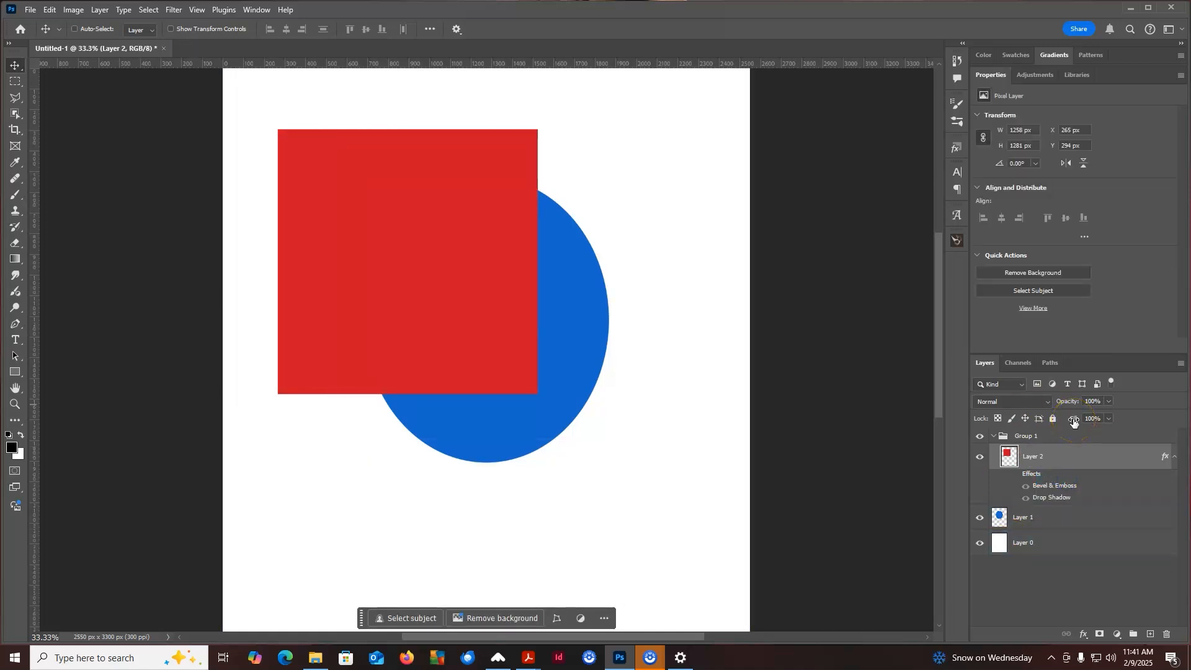
Add a Hue/Saturation adjustment layer above the red square with Hue -37, Saturation +55 and Lightness +1
left_click(1057, 459)
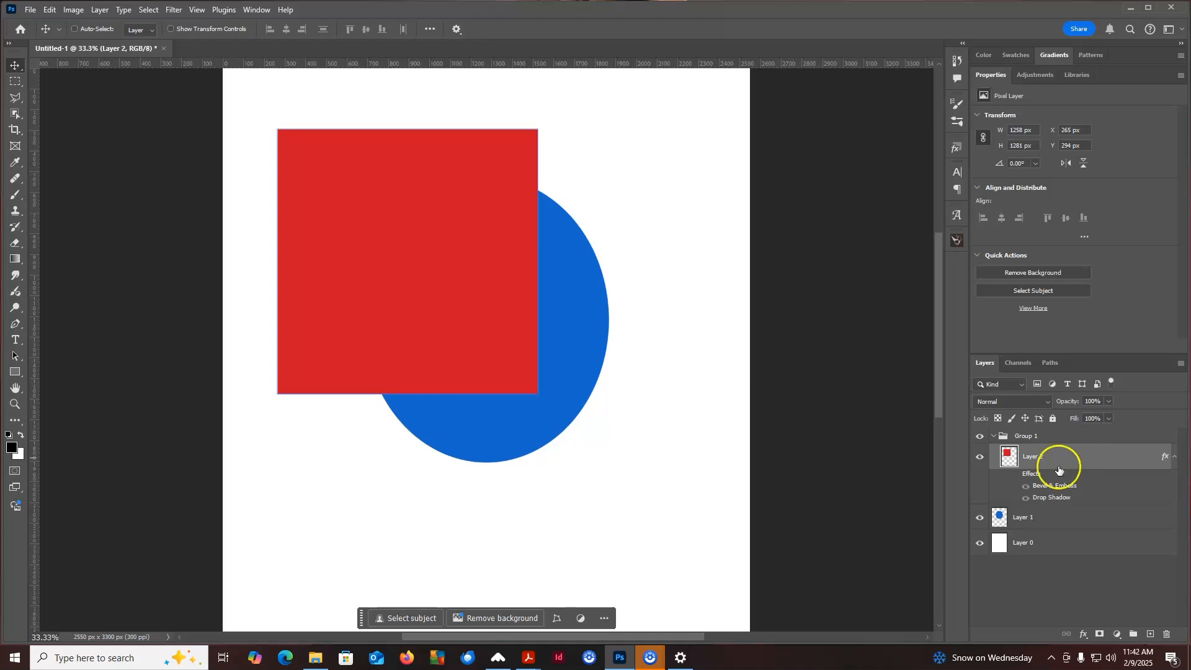
left_click(1117, 635)
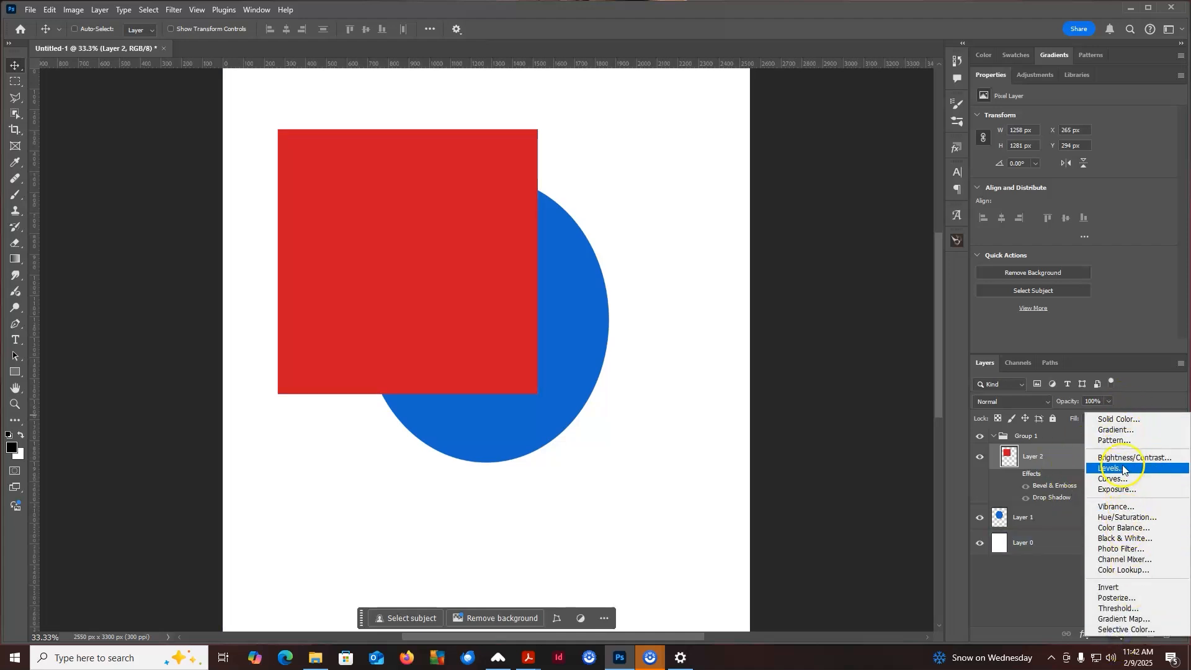
left_click(1118, 517)
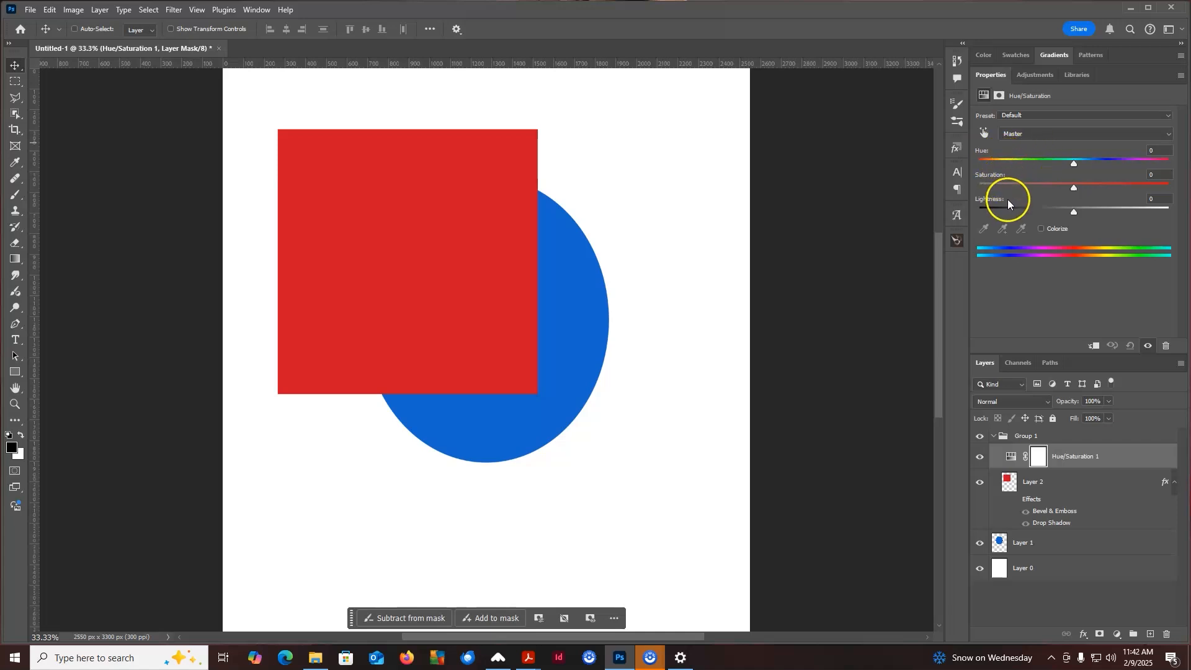
left_click_drag(1073, 163, 1076, 217)
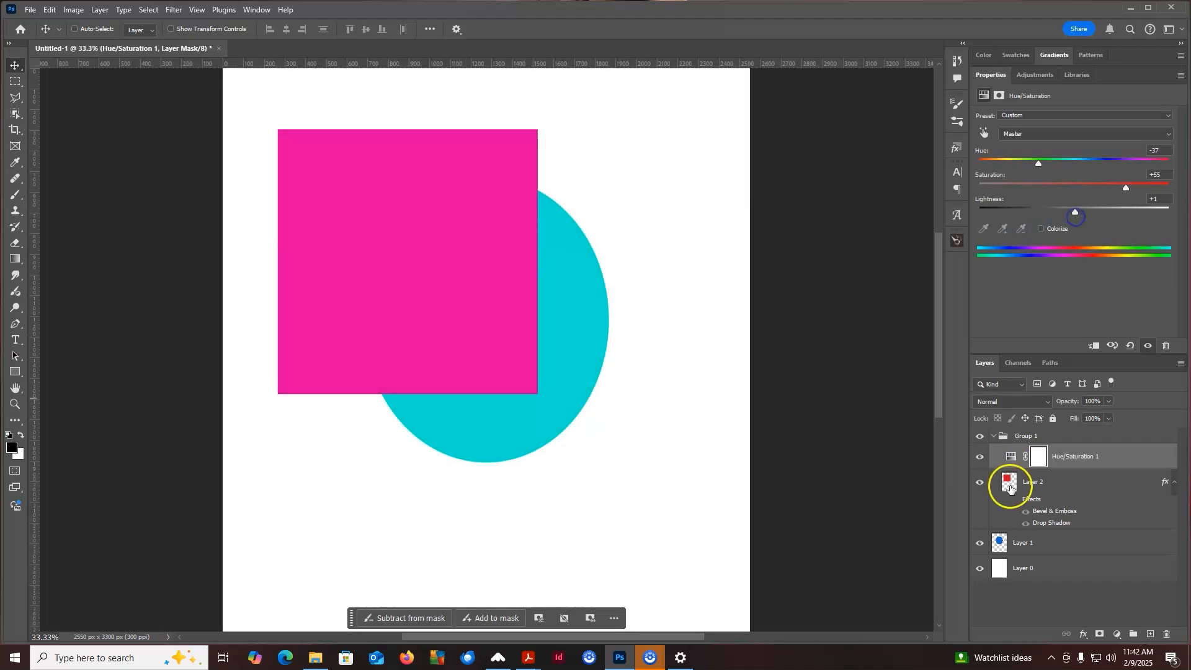
Move Layer 1 with the blue circle above Group 1 to the top of the stack
left_click(1111, 454)
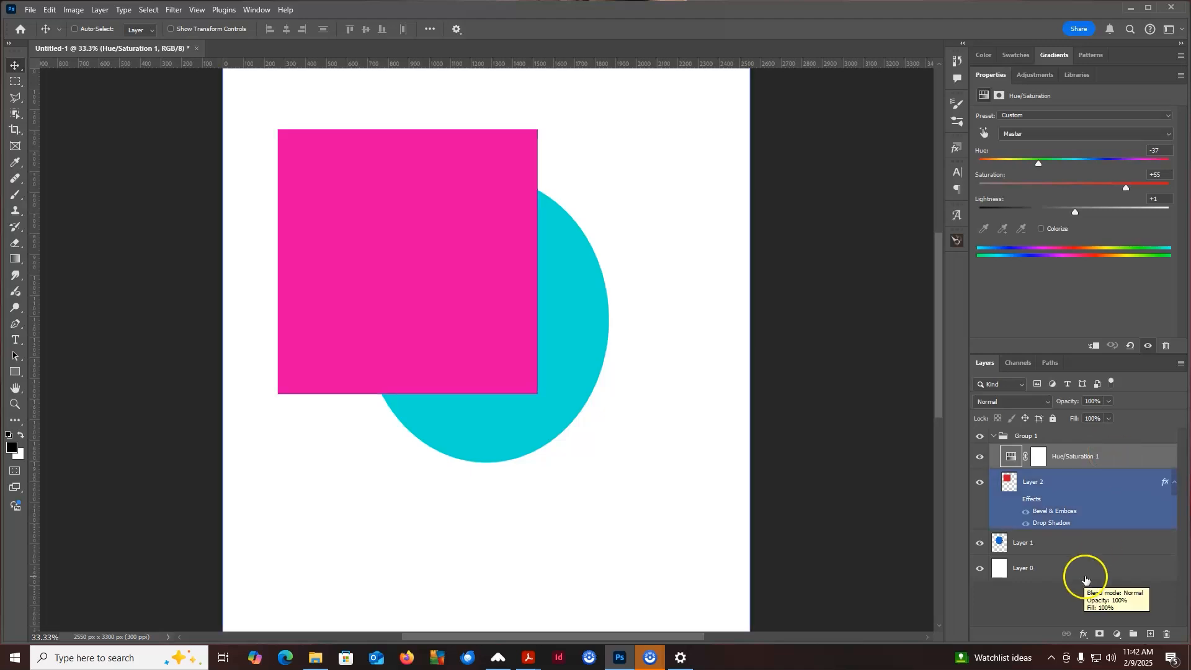
left_click(1063, 543)
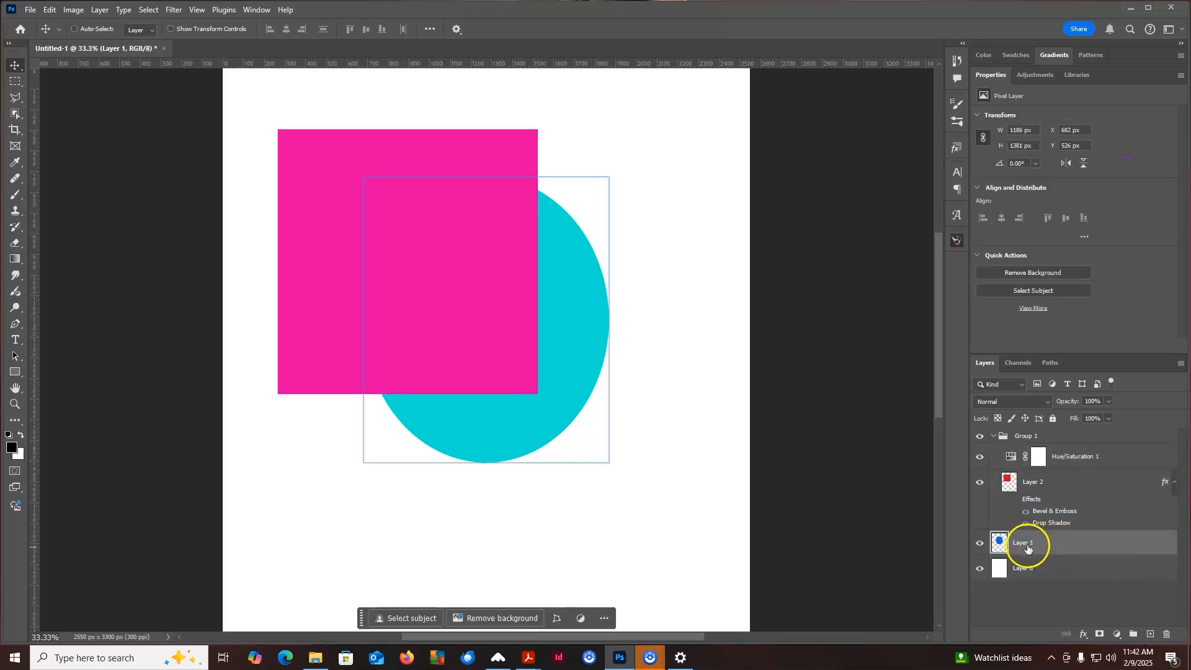
left_click_drag(1051, 541, 1050, 427)
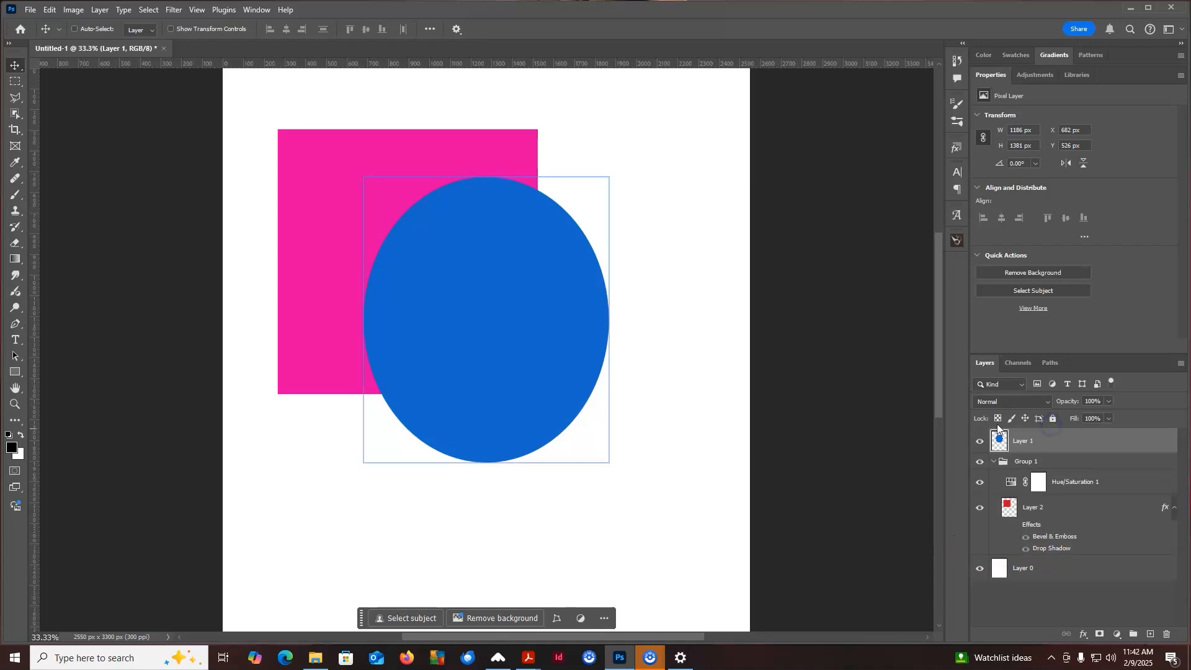
Change the Hue/Saturation adjustment to Hue -77 and Saturation +29
left_click(1130, 512)
left_click(1110, 484)
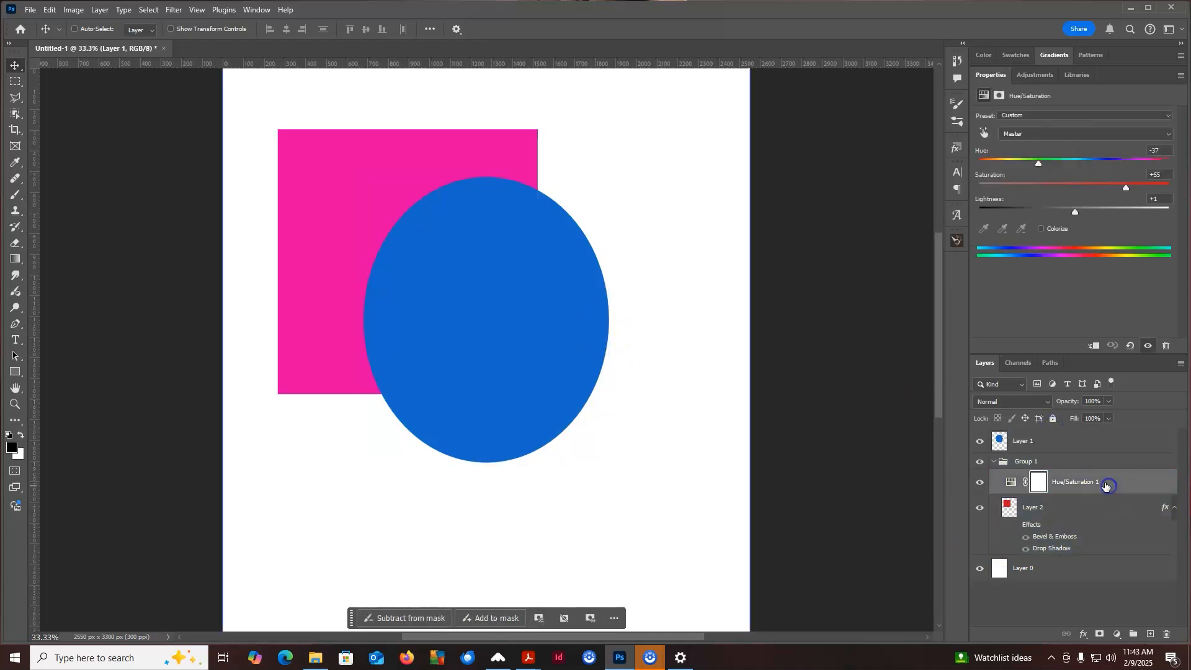
left_click_drag(1046, 161, 1020, 163)
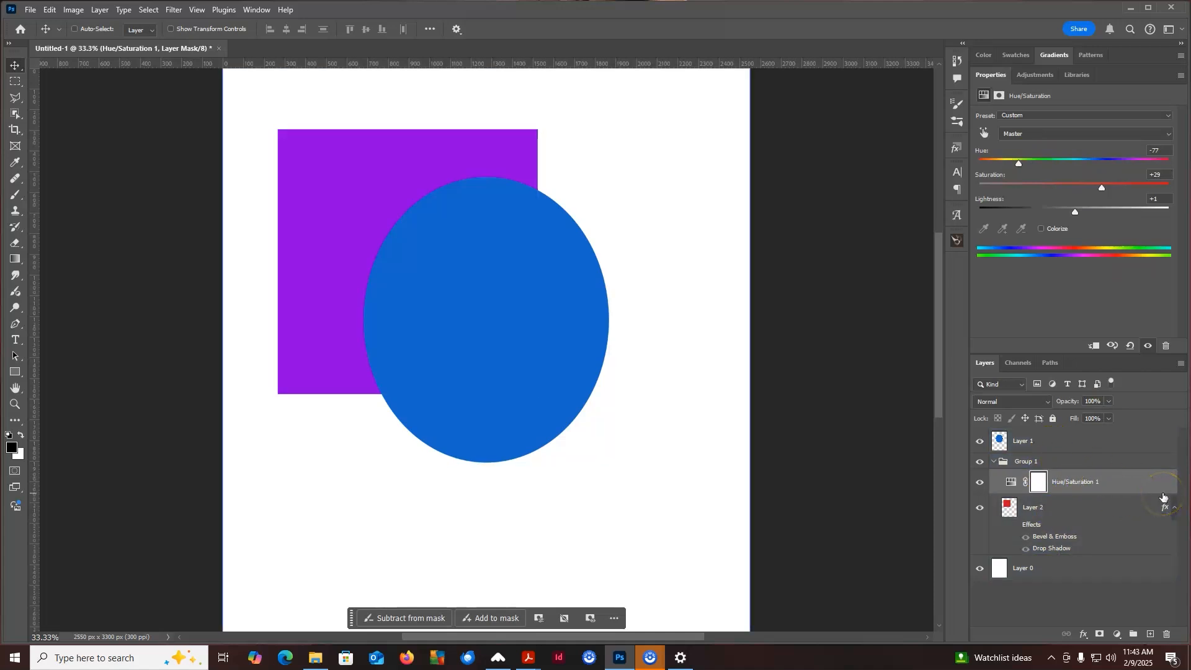
Delete the Hue/Saturation 1 adjustment layer
left_click(1081, 481)
right_click(1124, 477)
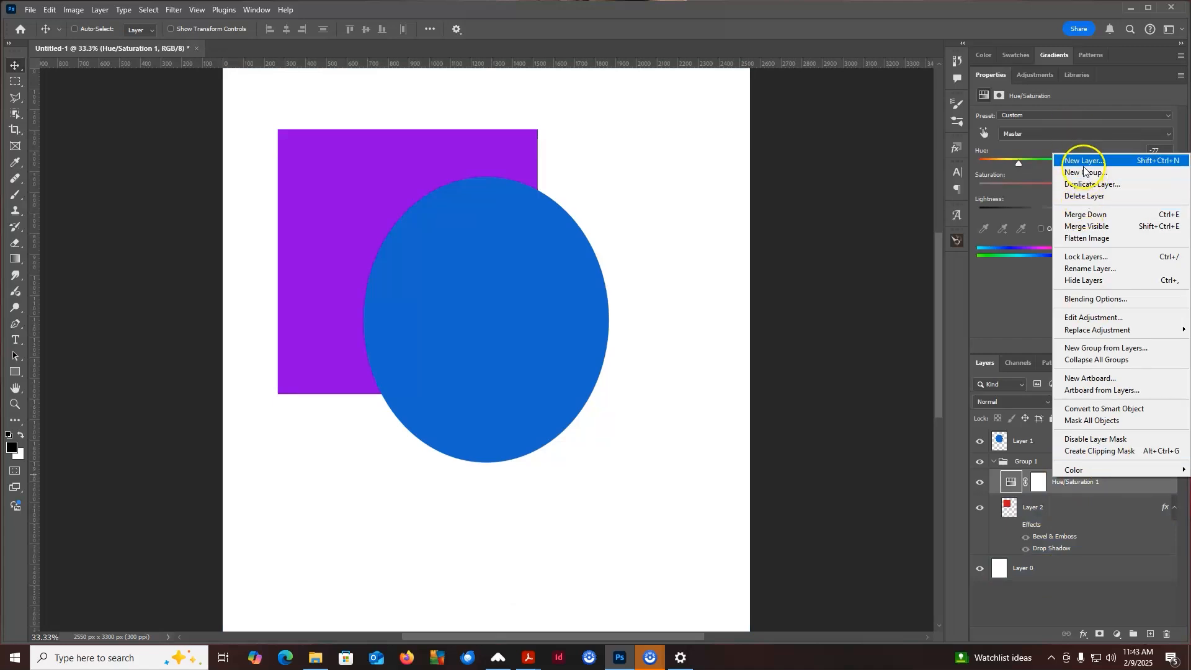
left_click(1084, 197)
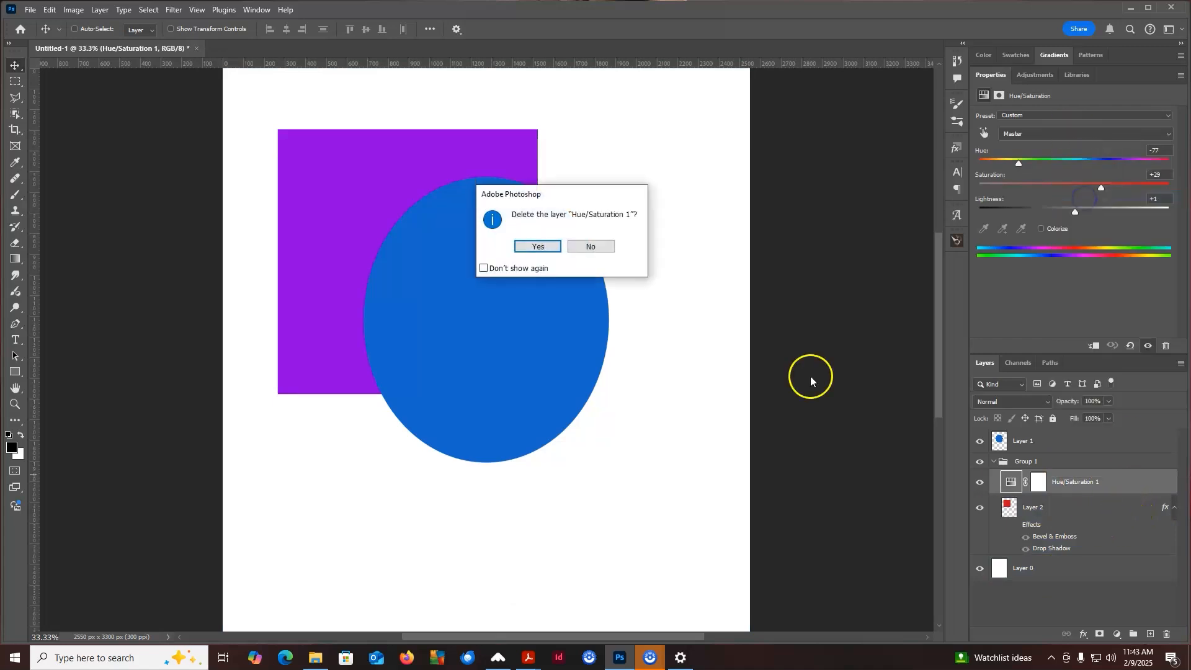
left_click(523, 247)
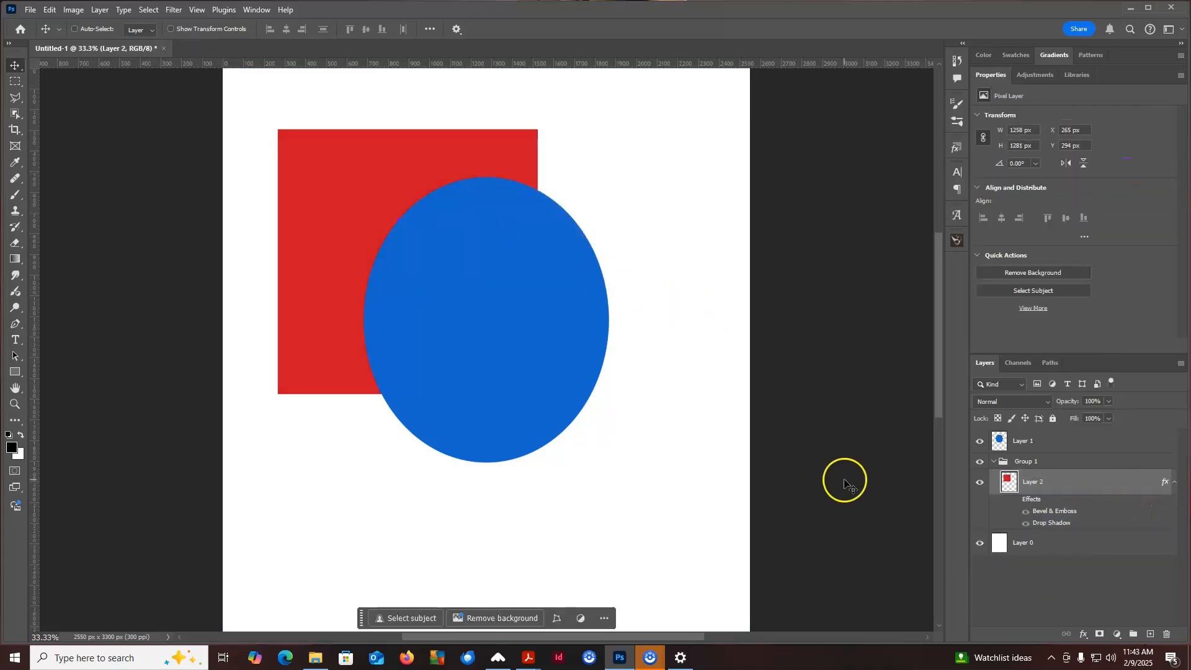
Move Layer 1 with the blue circle into Group 1, below the red square's Layer 2
left_click_drag(1029, 441, 1042, 530)
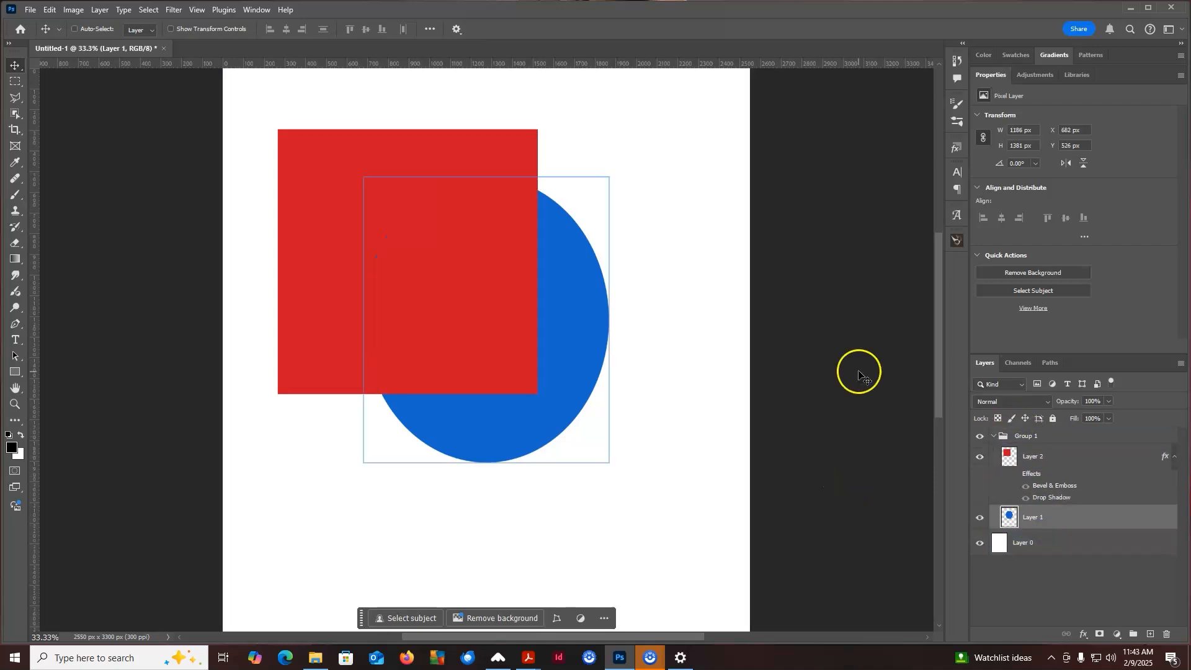
left_click(1122, 549)
Apply a Hue/Saturation adjustment directly to the red square layer with Hue +122, Saturation -1 and Lightness -24
left_click(1078, 458)
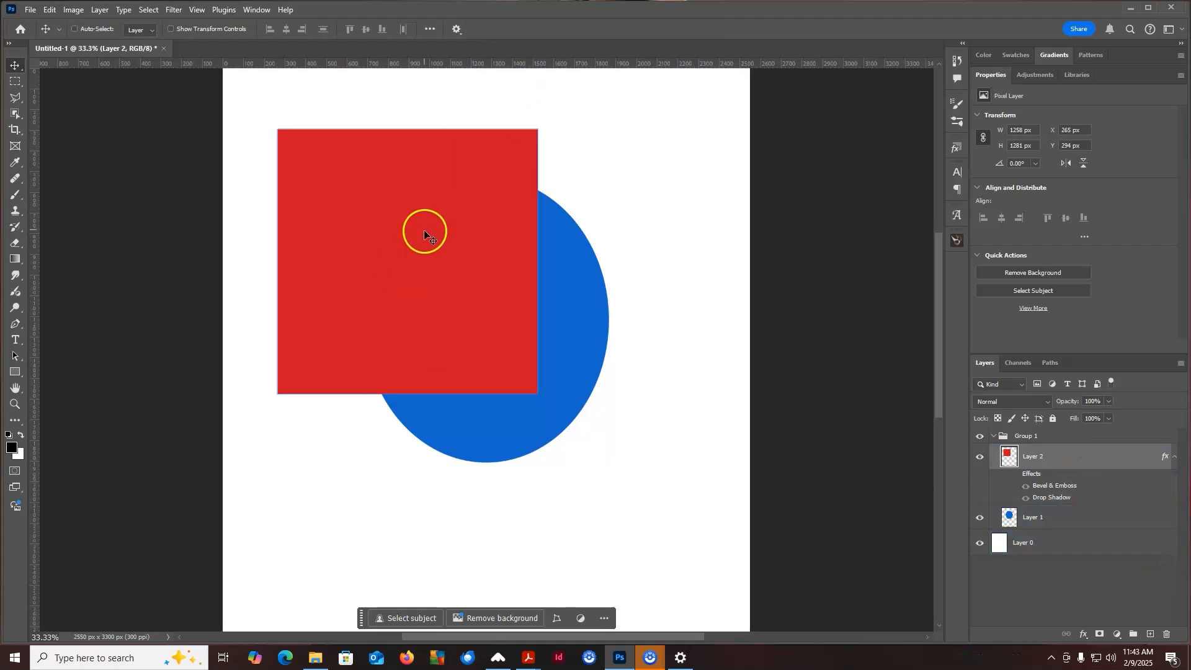
left_click(72, 11)
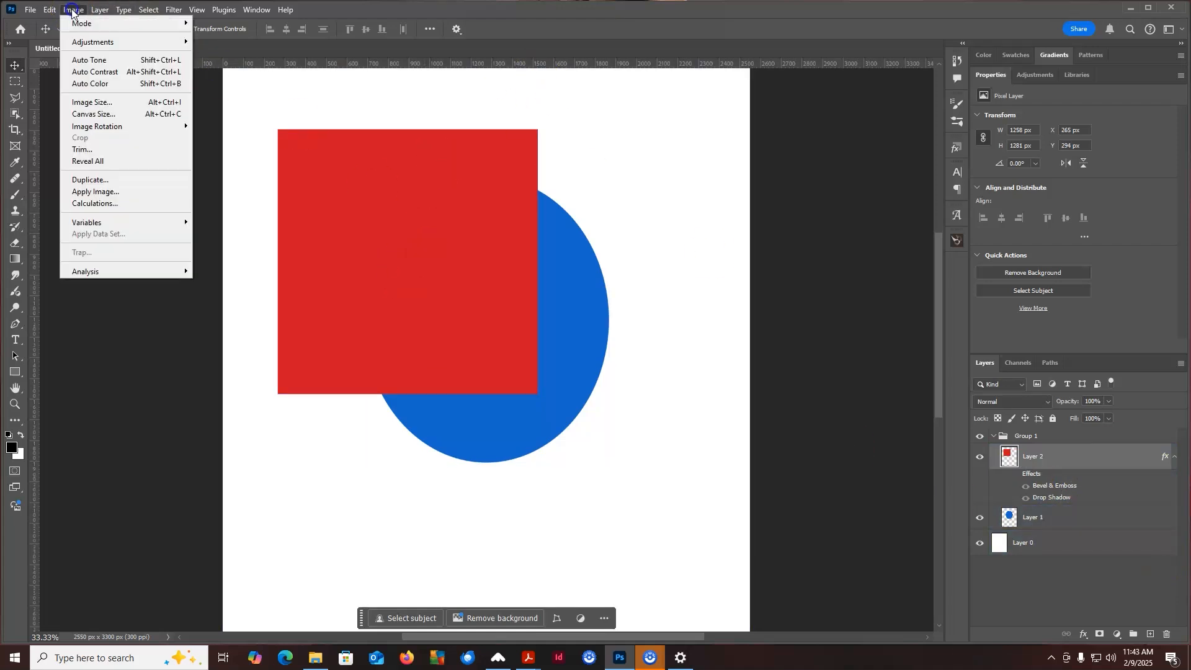
mouse_move(90, 41)
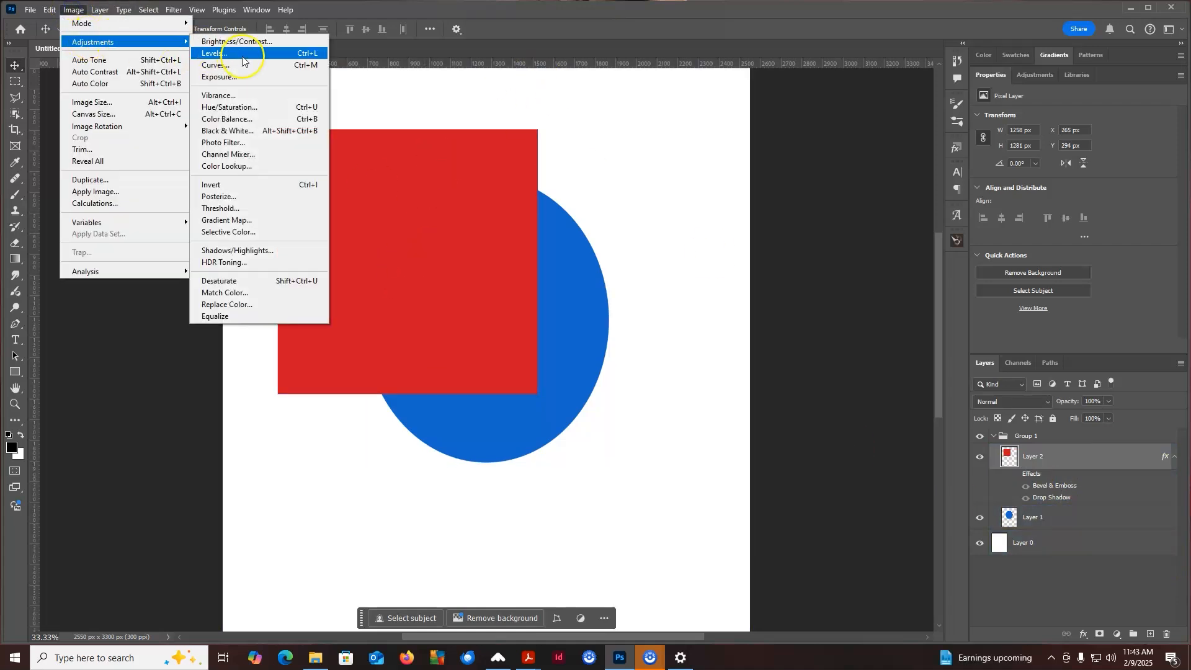
left_click(246, 109)
left_click_drag(924, 184, 688, 127)
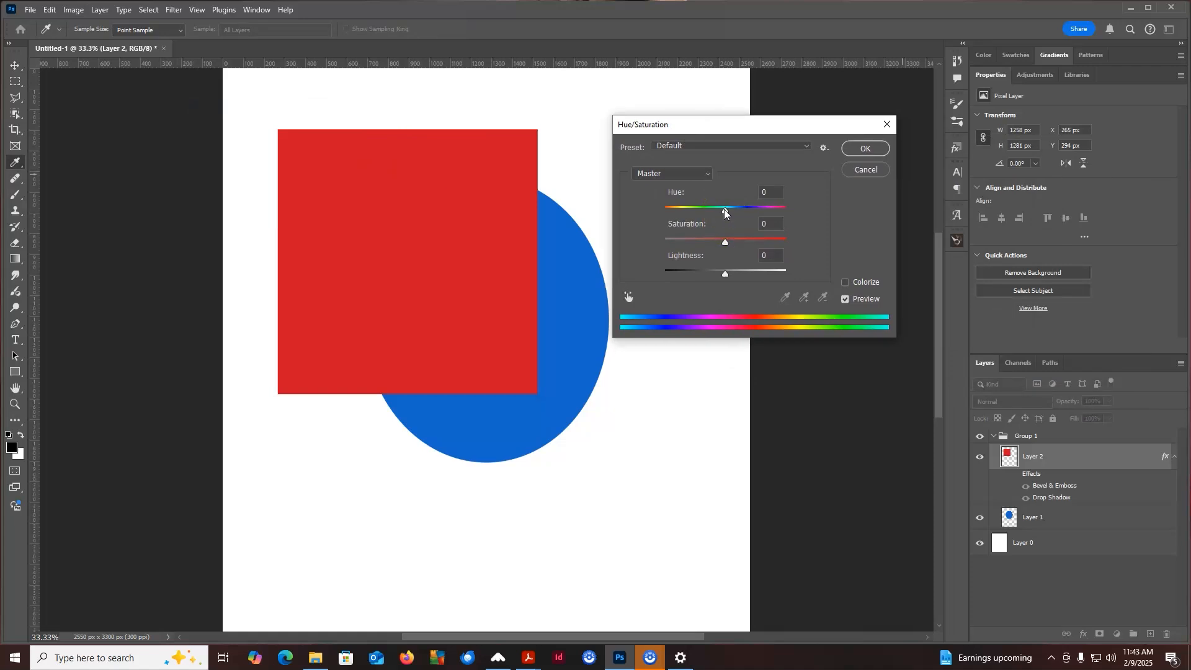
left_click_drag(725, 211, 772, 211)
left_click_drag(724, 243, 711, 283)
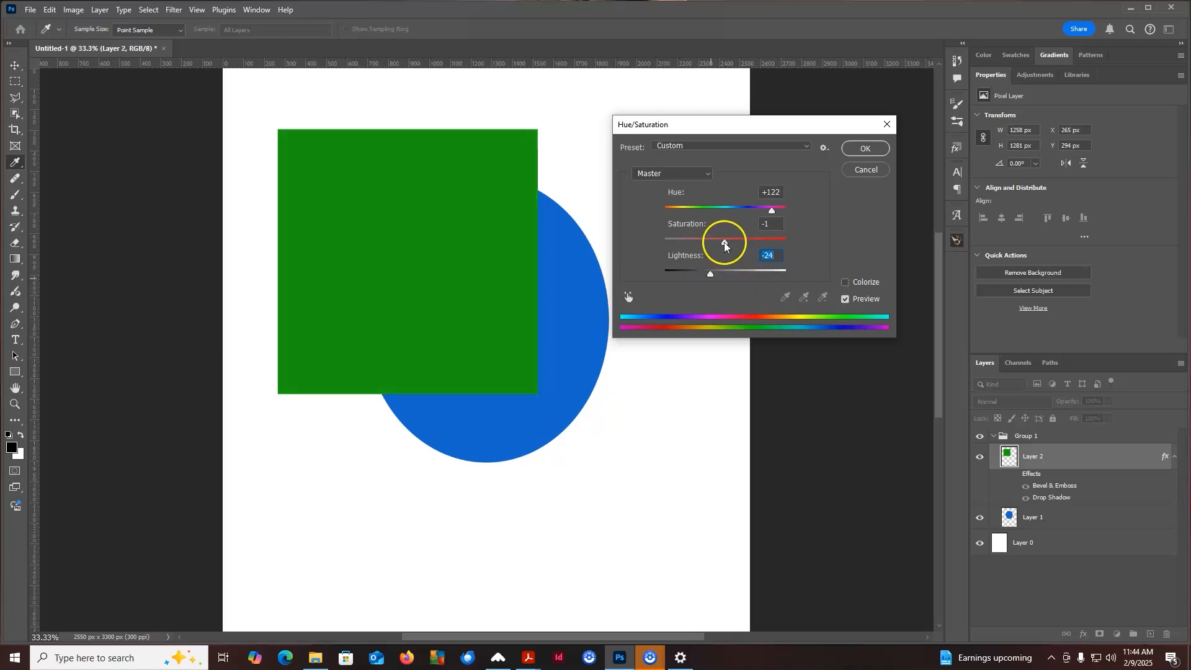
left_click(865, 149)
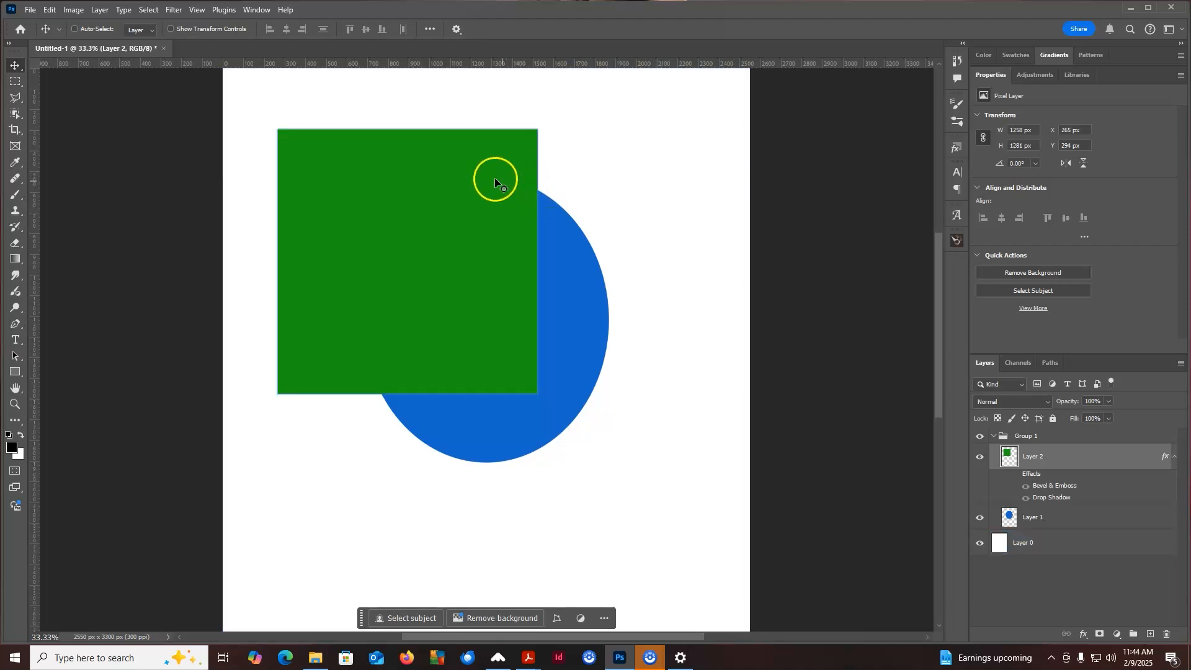
Undo the Hue/Saturation adjustment on the red square
left_click(50, 9)
left_click(135, 21)
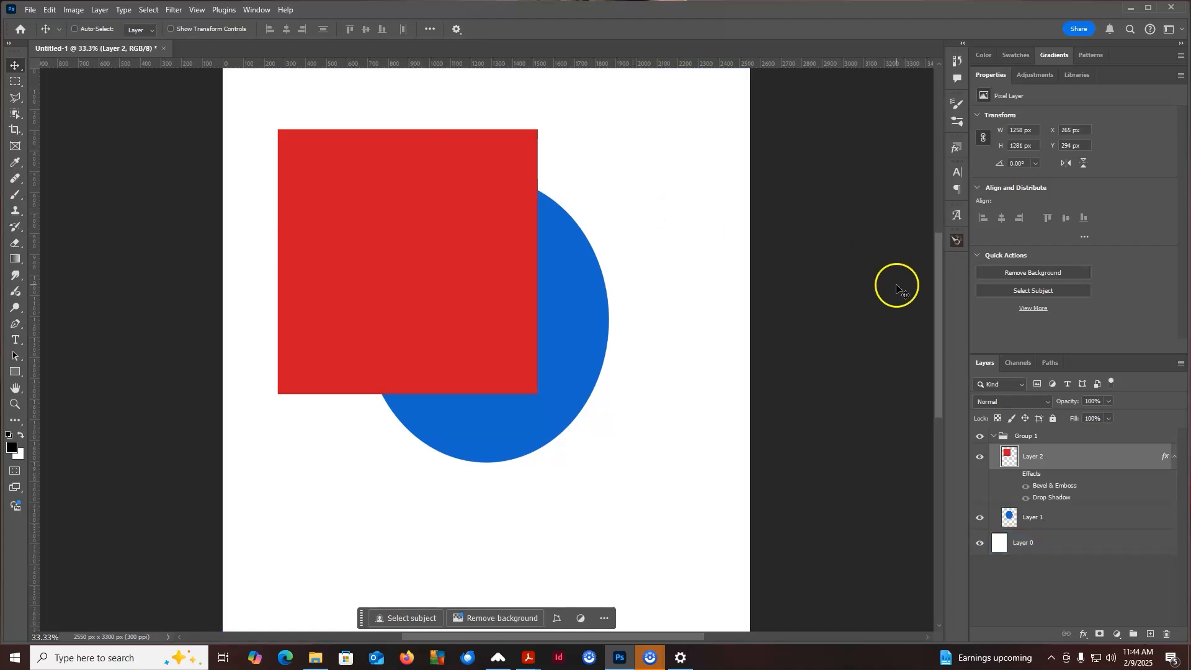
Move the red square down so it overlaps the lower part of the blue circle
left_click_drag(386, 187, 375, 353)
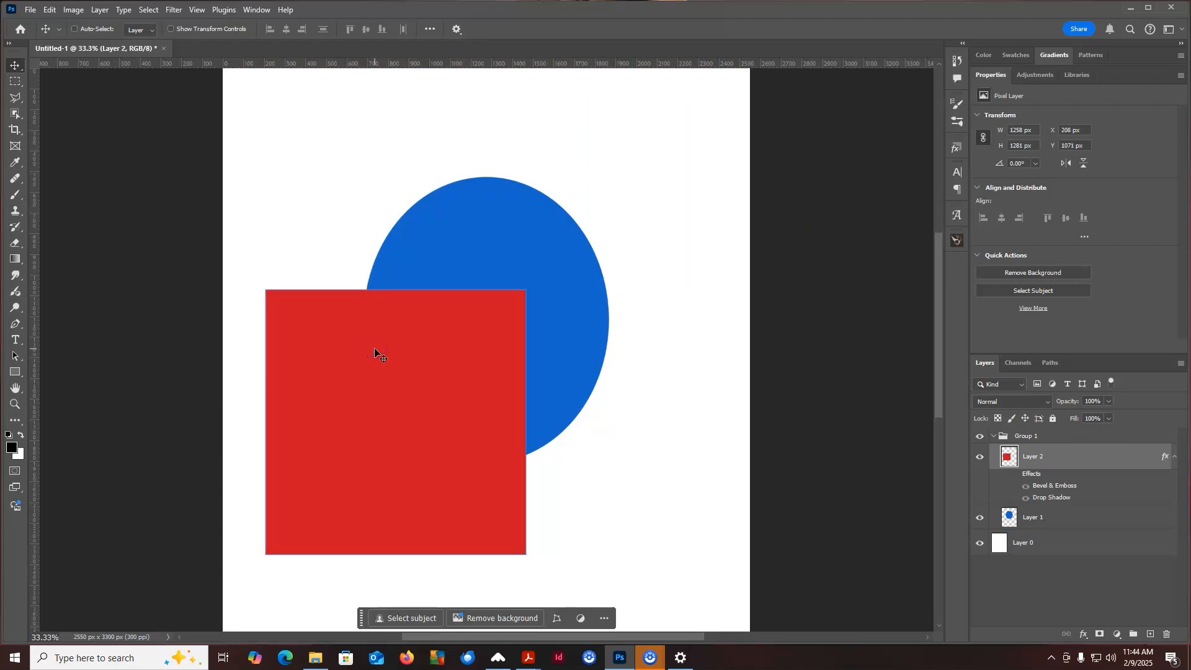